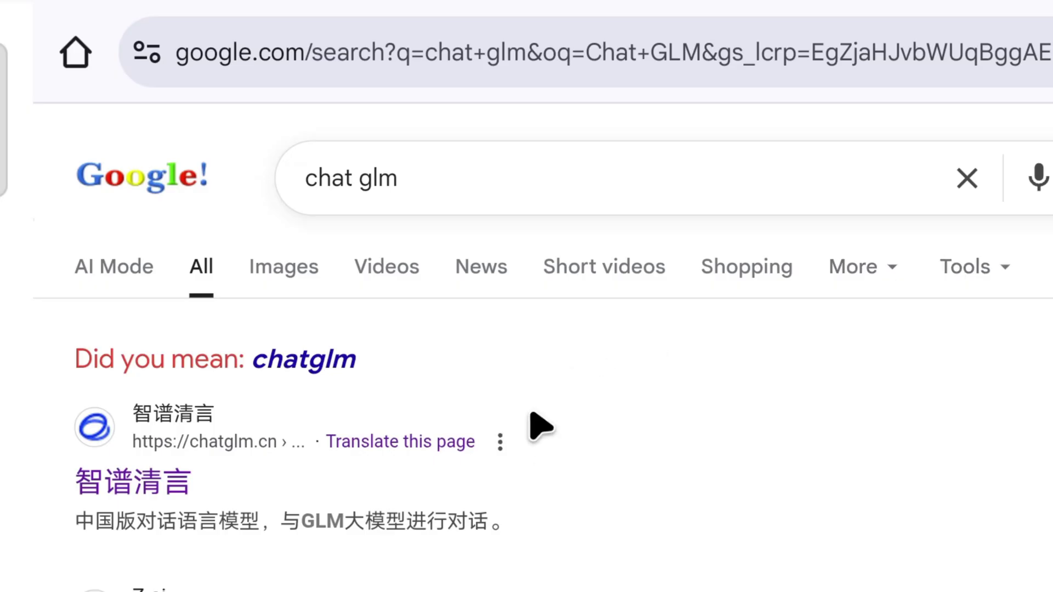
Step: Open the 智谱清言 chatglm.cn result and bring up its phone-number login form
{"action": "scroll", "coordinate": [541, 426], "scroll_direction": "down", "scroll_amount": 2}
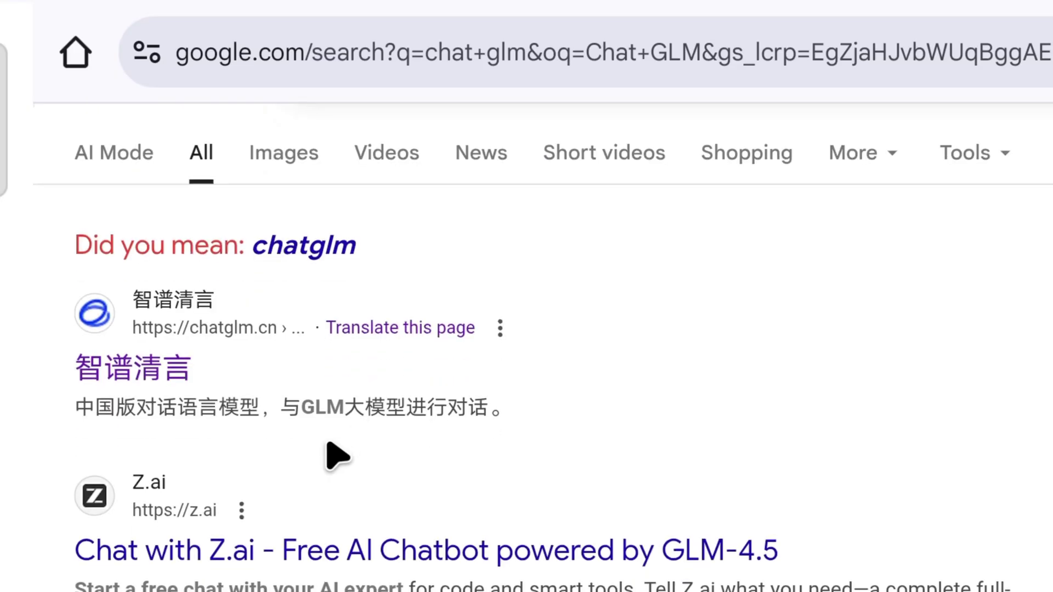
{"action": "left_click", "coordinate": [168, 379]}
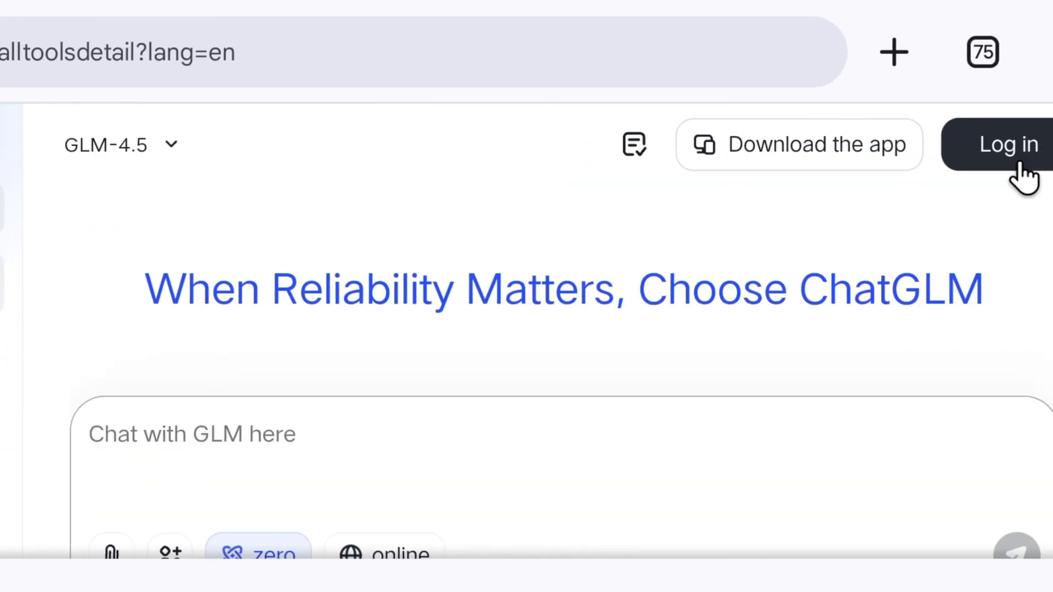
{"action": "left_click", "coordinate": [1019, 165]}
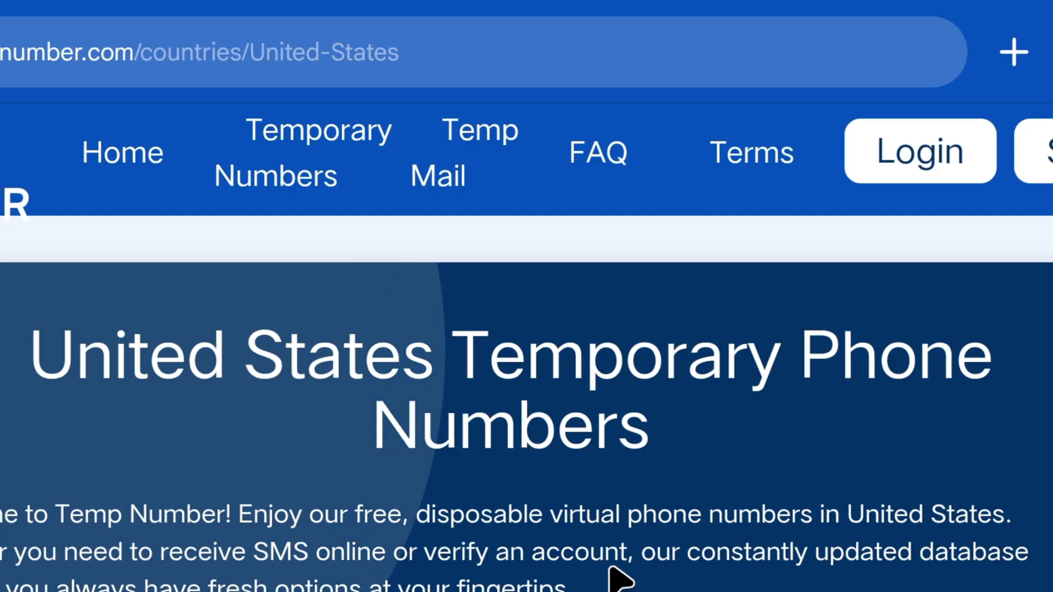
Step: Copy a temporary United States phone number and set the login country code to +1
{"action": "scroll", "coordinate": [620, 576], "scroll_direction": "down", "scroll_amount": 5}
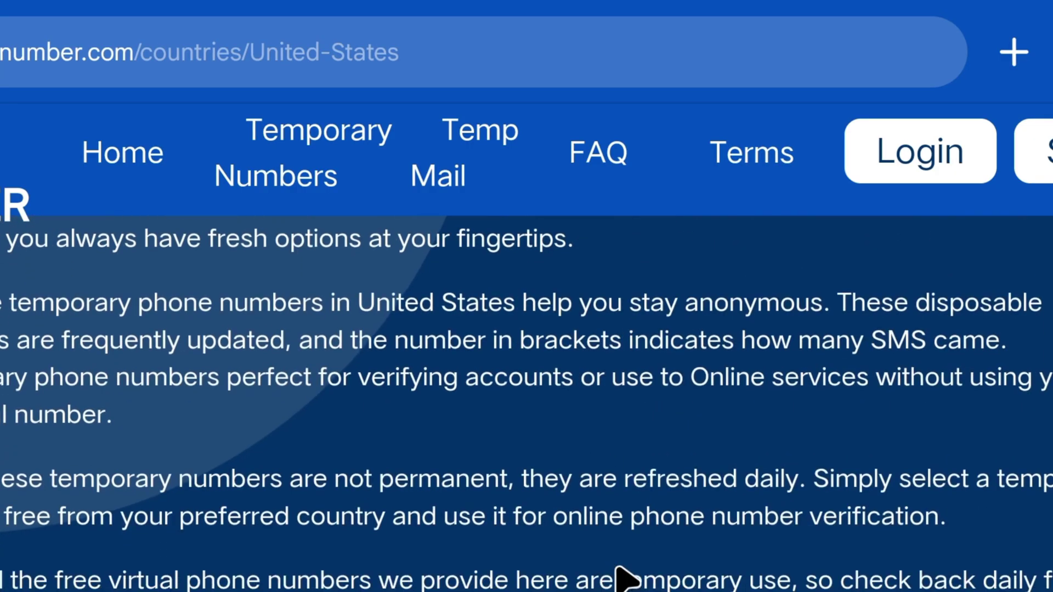
{"action": "scroll", "coordinate": [625, 579], "scroll_direction": "down", "scroll_amount": 10}
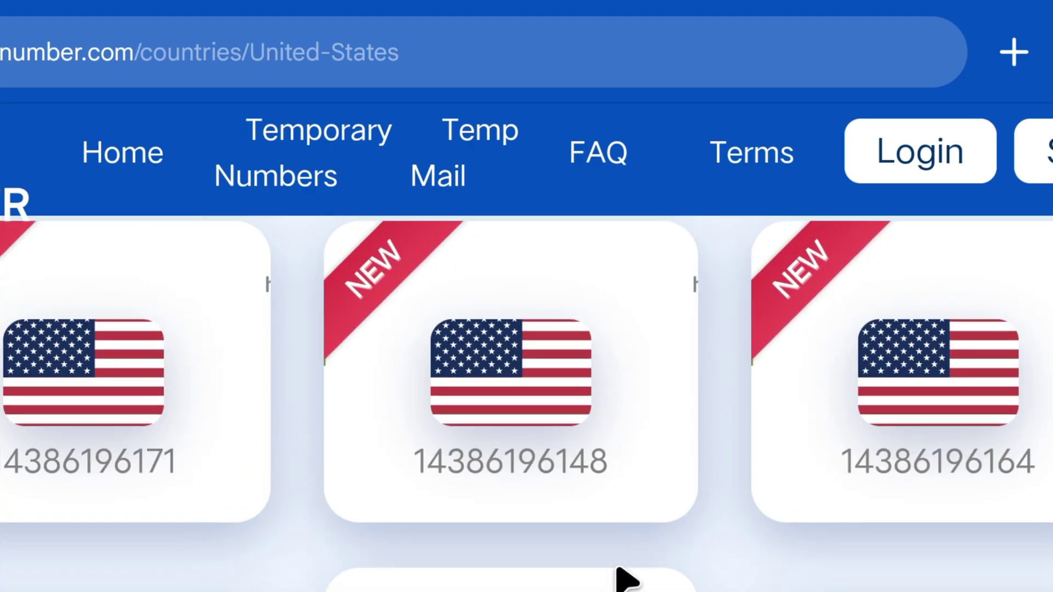
{"action": "scroll", "coordinate": [625, 579], "scroll_direction": "up", "scroll_amount": 4}
{"action": "scroll", "coordinate": [625, 579], "scroll_direction": "down", "scroll_amount": 10}
{"action": "scroll", "coordinate": [622, 578], "scroll_direction": "up", "scroll_amount": 1}
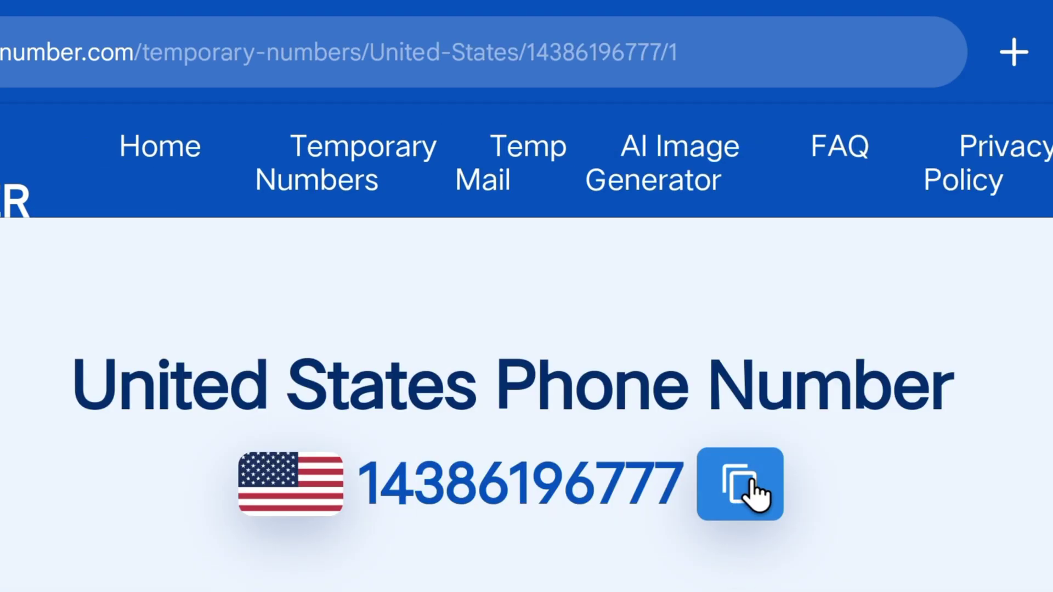
{"action": "left_click", "coordinate": [755, 495]}
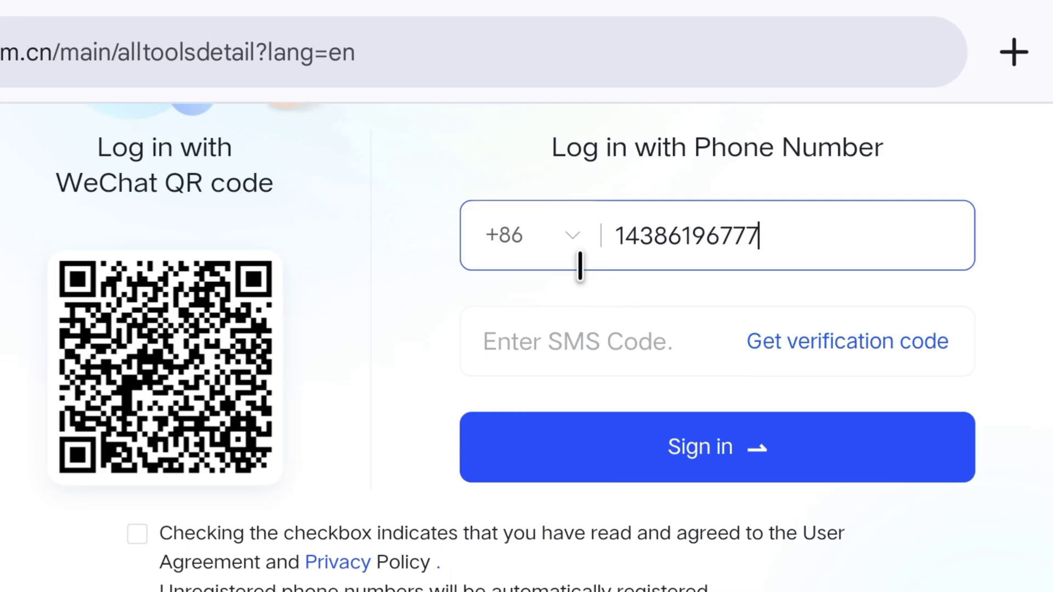
{"action": "left_click", "coordinate": [565, 235]}
{"action": "scroll", "coordinate": [630, 456], "scroll_direction": "down", "scroll_amount": 20}
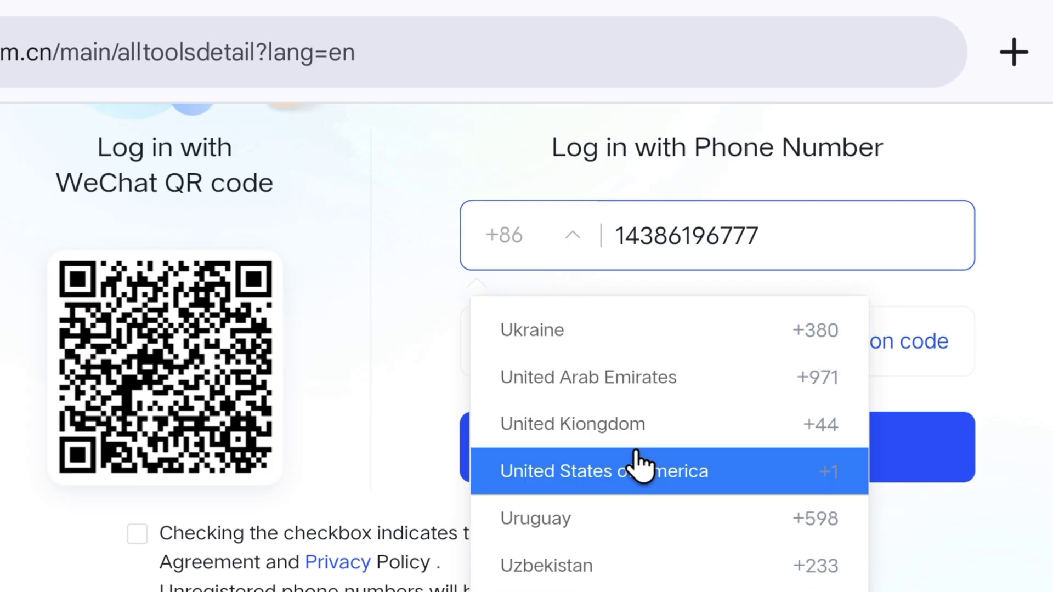
{"action": "left_click", "coordinate": [637, 468]}
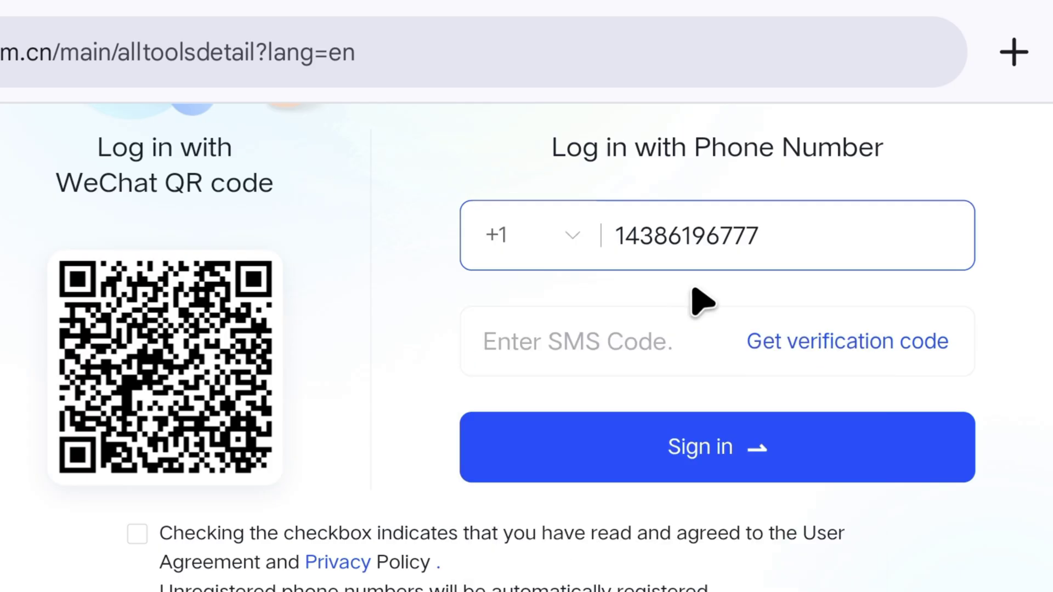
Step: Request an SMS code, solve the slider captcha, and sign in with the received code
{"action": "left_click", "coordinate": [786, 338]}
{"action": "left_click_drag", "start_coordinate": [527, 496], "coordinate": [577, 495]}
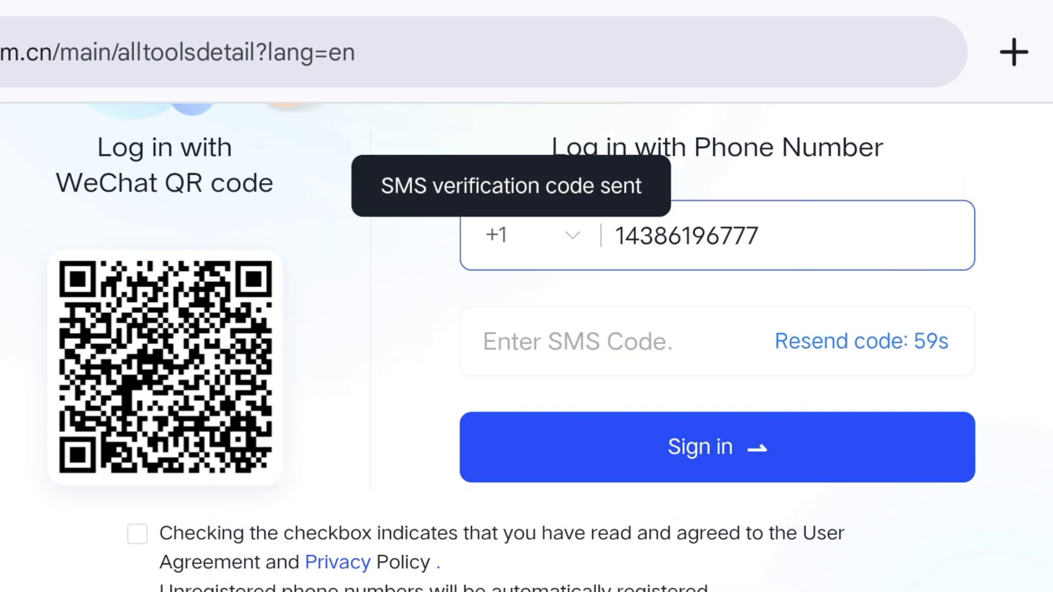
{"action": "key", "text": "ctrl+Tab"}
{"action": "scroll", "coordinate": [411, 512], "scroll_direction": "down", "scroll_amount": 5}
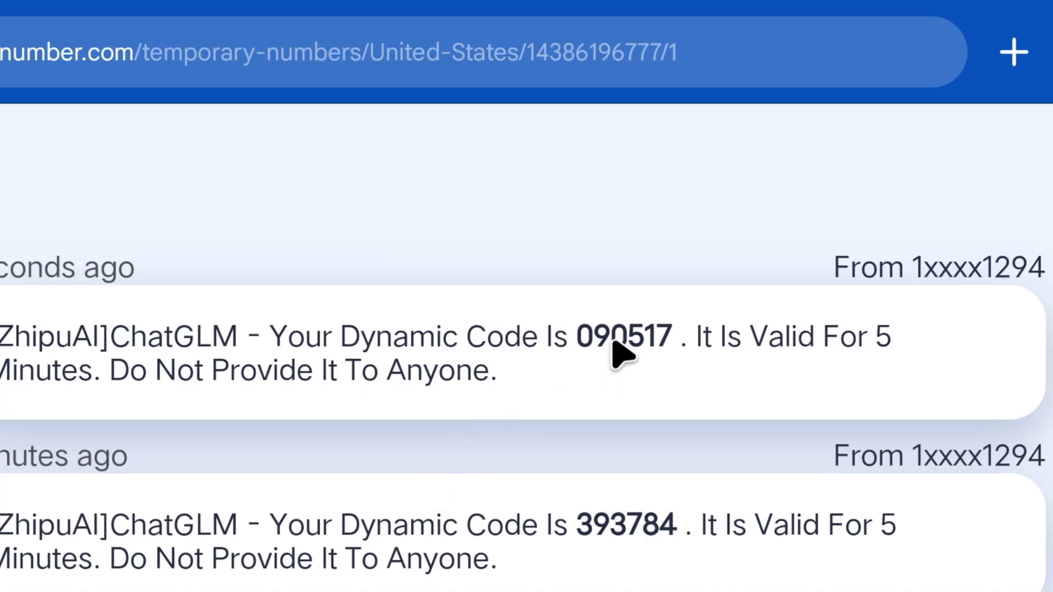
{"action": "left_click", "coordinate": [622, 341]}
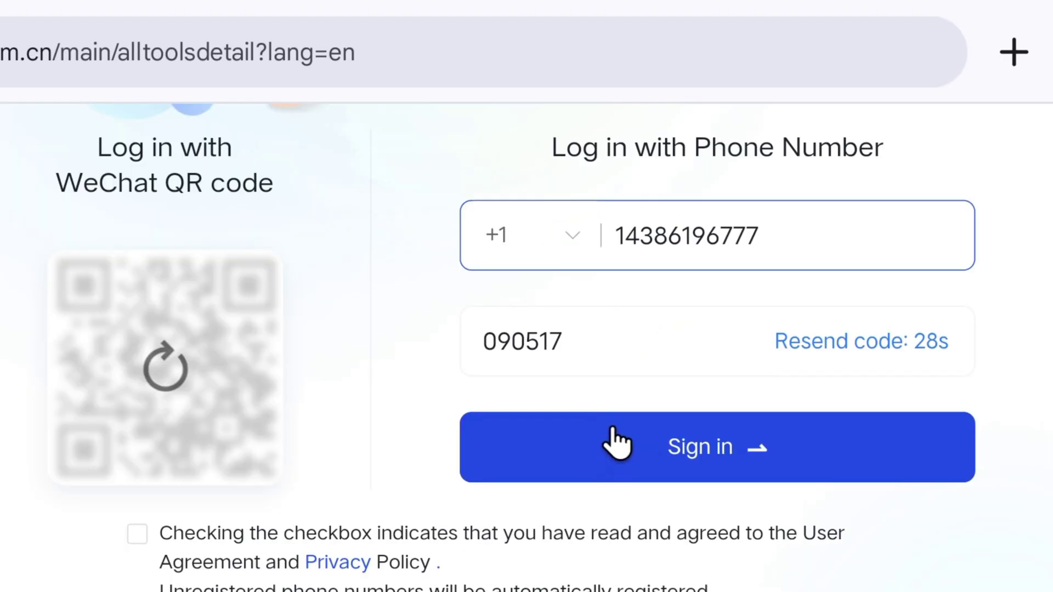
{"action": "left_click", "coordinate": [617, 443]}
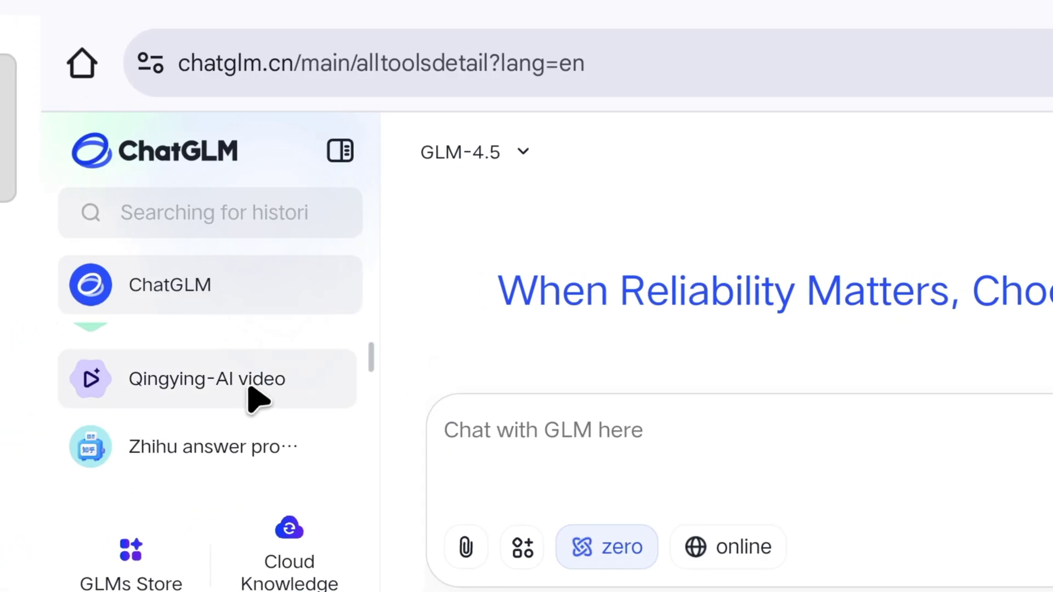
Step: Open Qingying AI video, paste the tiger prompt, and generate a 5-second 1280*720 video
{"action": "left_click", "coordinate": [254, 400]}
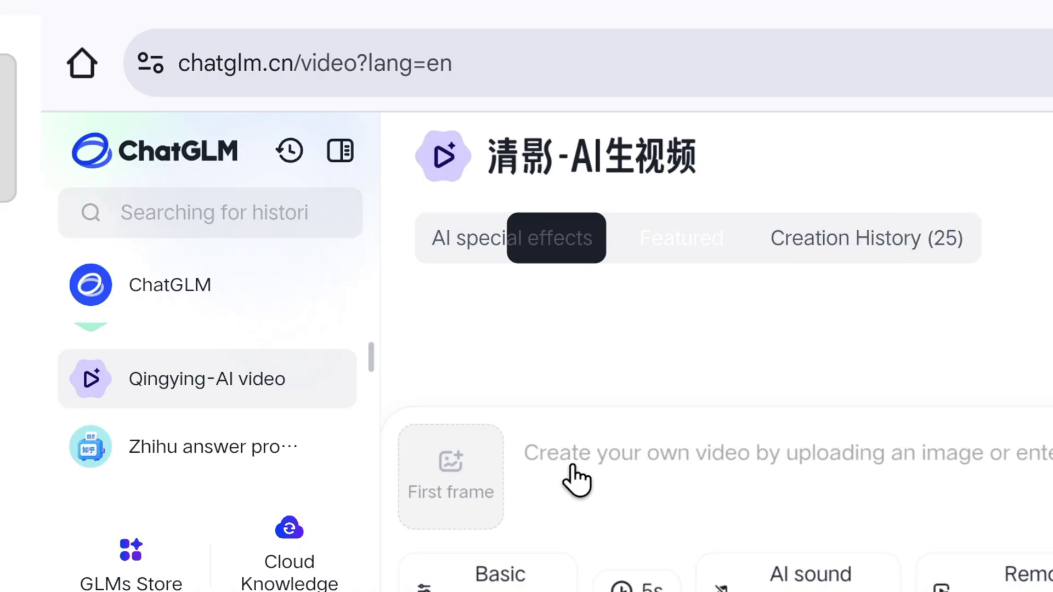
{"action": "left_click", "coordinate": [570, 455]}
{"action": "key", "text": "ctrl+v"}
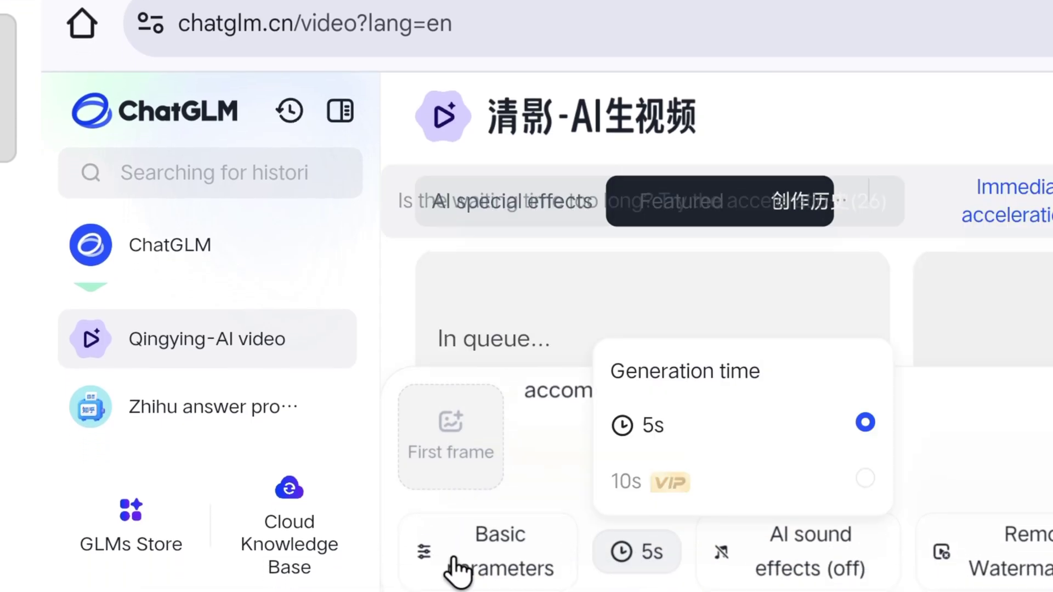
{"action": "left_click", "coordinate": [432, 563]}
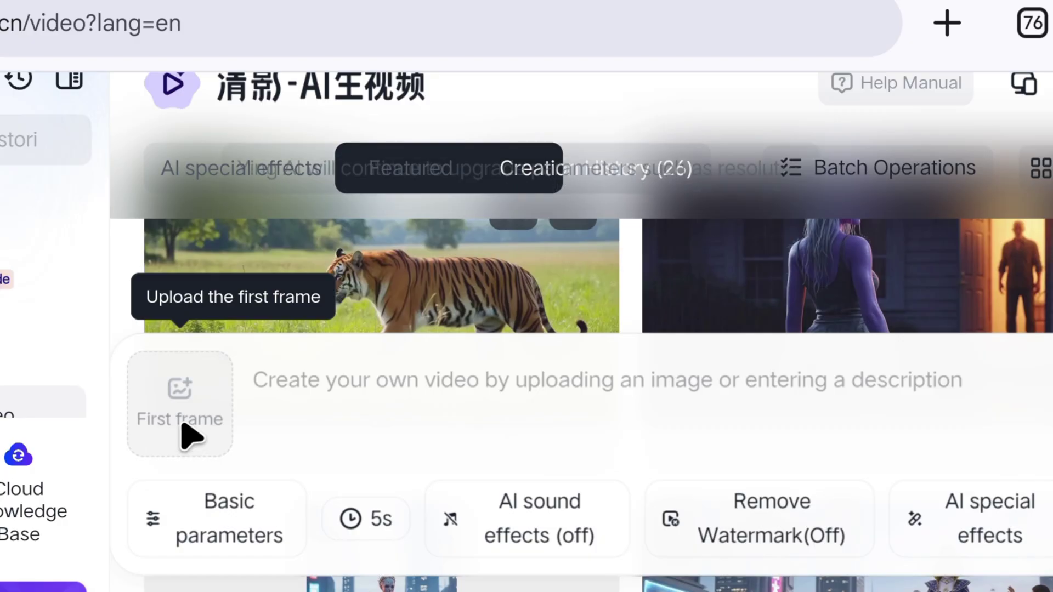
Step: Set the grazing horse photo as the first frame and paste the horse scene description
{"action": "left_click", "coordinate": [193, 437]}
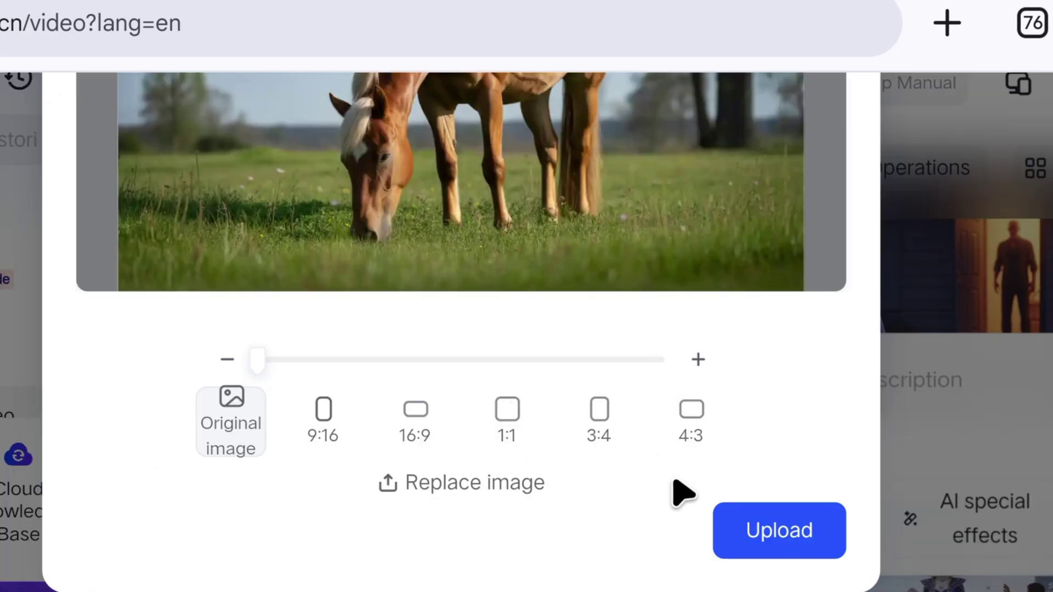
{"action": "left_click", "coordinate": [775, 540]}
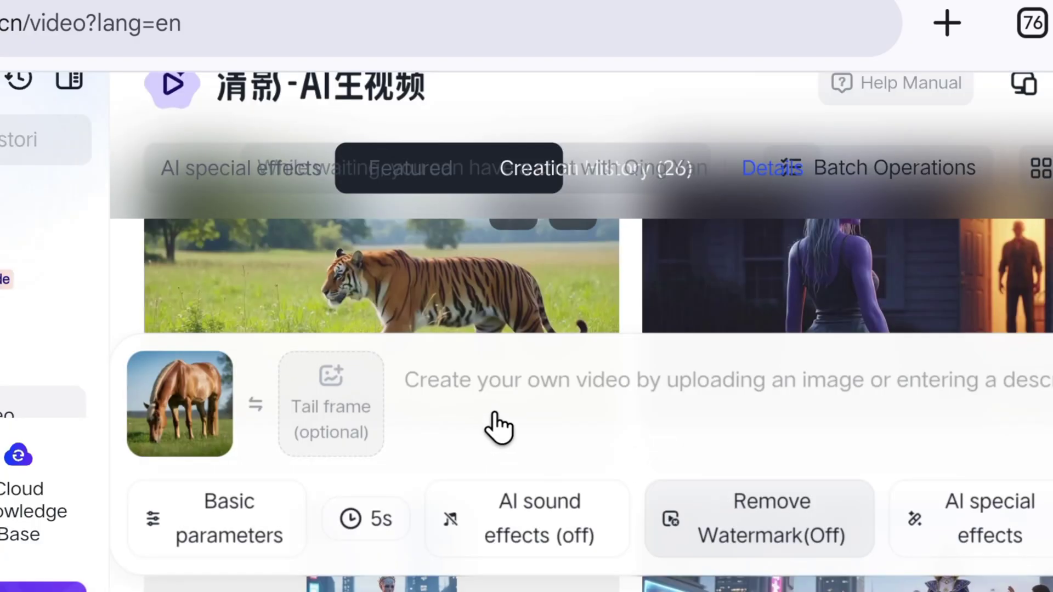
{"action": "left_click", "coordinate": [149, 314]}
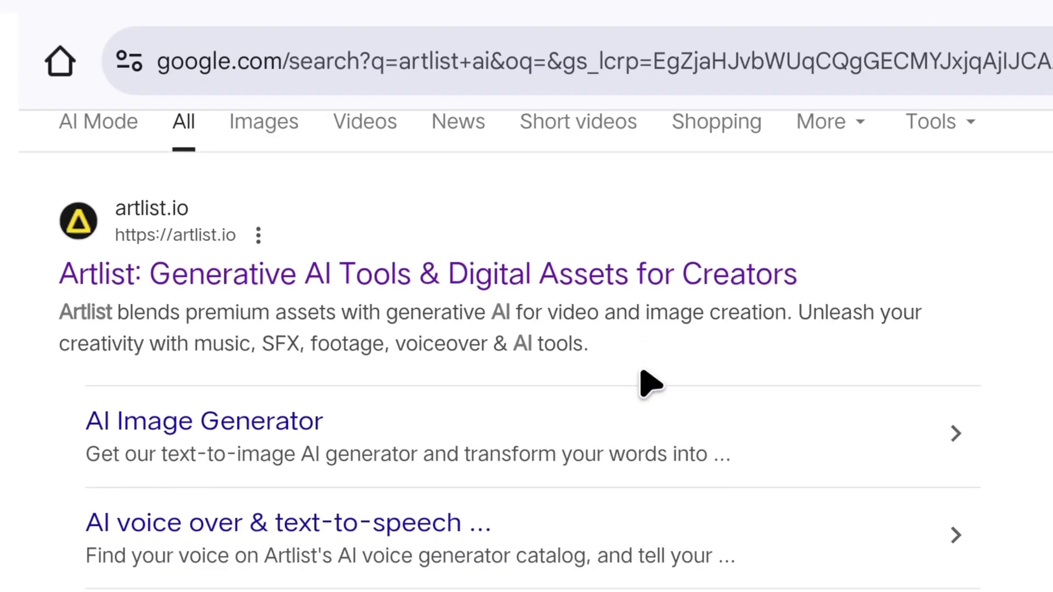
Step: Open artlist.io from the Google results and switch from Sign In to Sign up
{"action": "scroll", "coordinate": [649, 378], "scroll_direction": "down", "scroll_amount": 1}
{"action": "scroll", "coordinate": [646, 329], "scroll_direction": "up", "scroll_amount": 3}
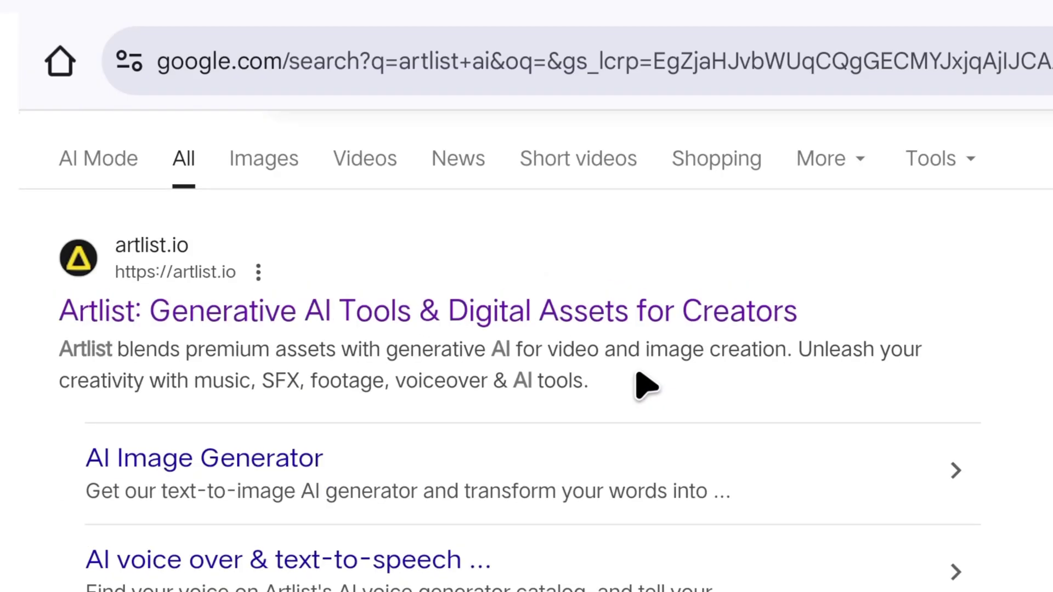
{"action": "left_click", "coordinate": [670, 318]}
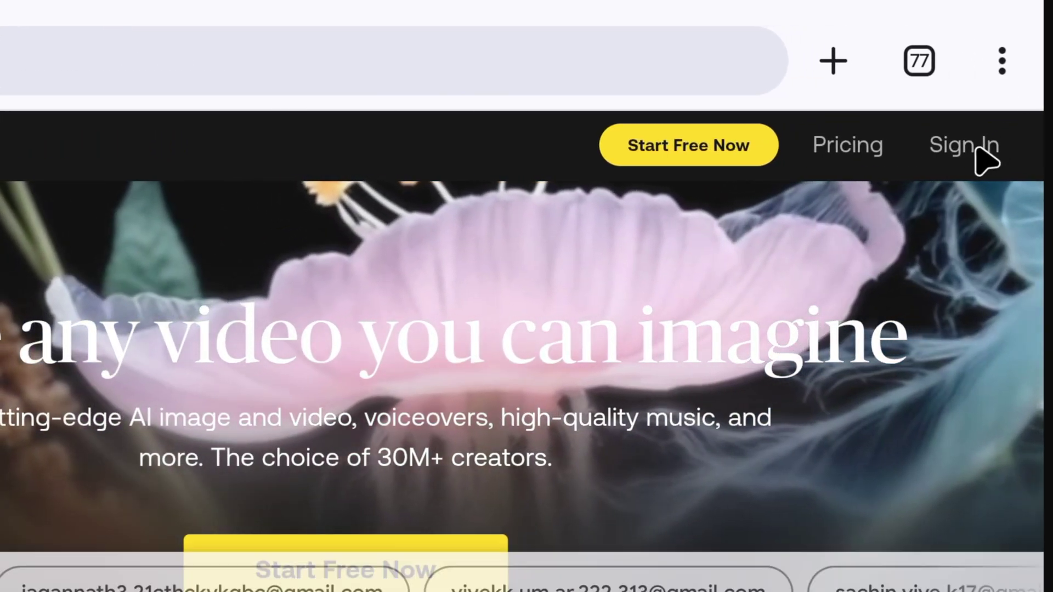
{"action": "left_click", "coordinate": [977, 151]}
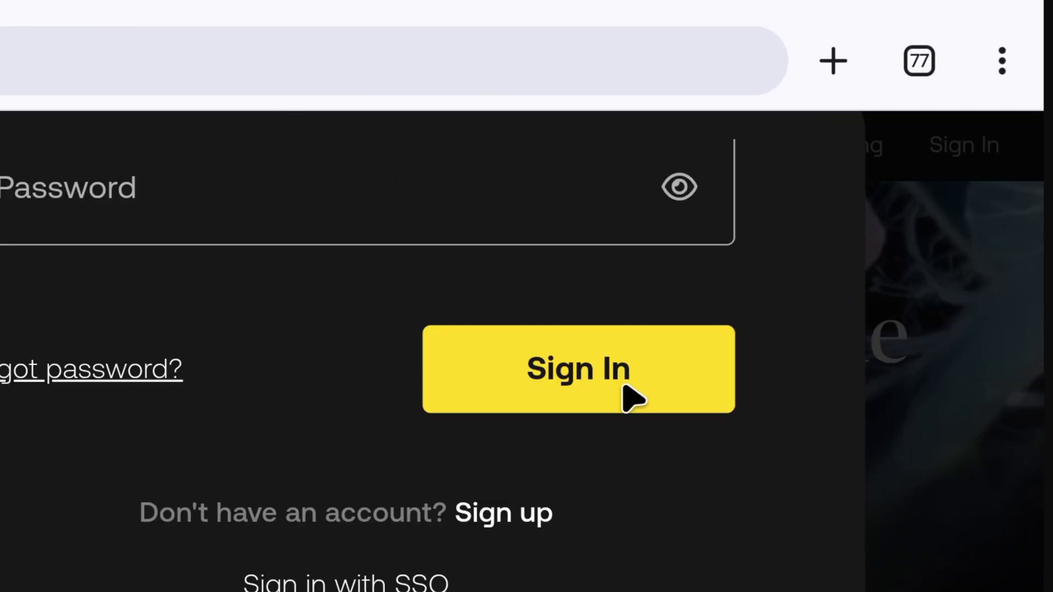
{"action": "left_click", "coordinate": [523, 513]}
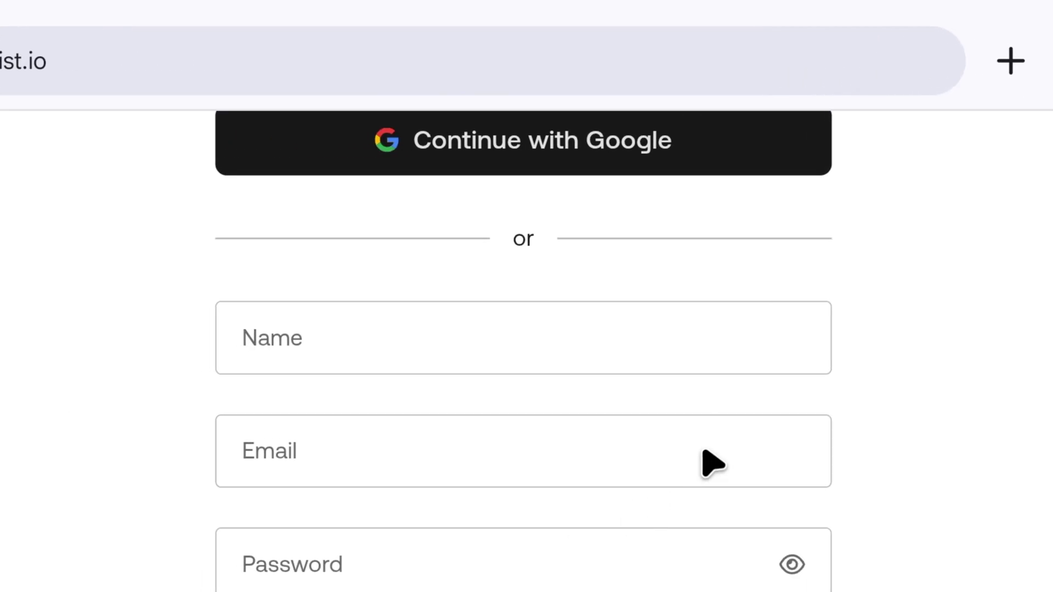
Step: Fill the sign-up form with a fresh temporary e-mail address and submit with Start Free Now
{"action": "scroll", "coordinate": [730, 444], "scroll_direction": "down", "scroll_amount": 3}
{"action": "scroll", "coordinate": [741, 430], "scroll_direction": "up", "scroll_amount": 4}
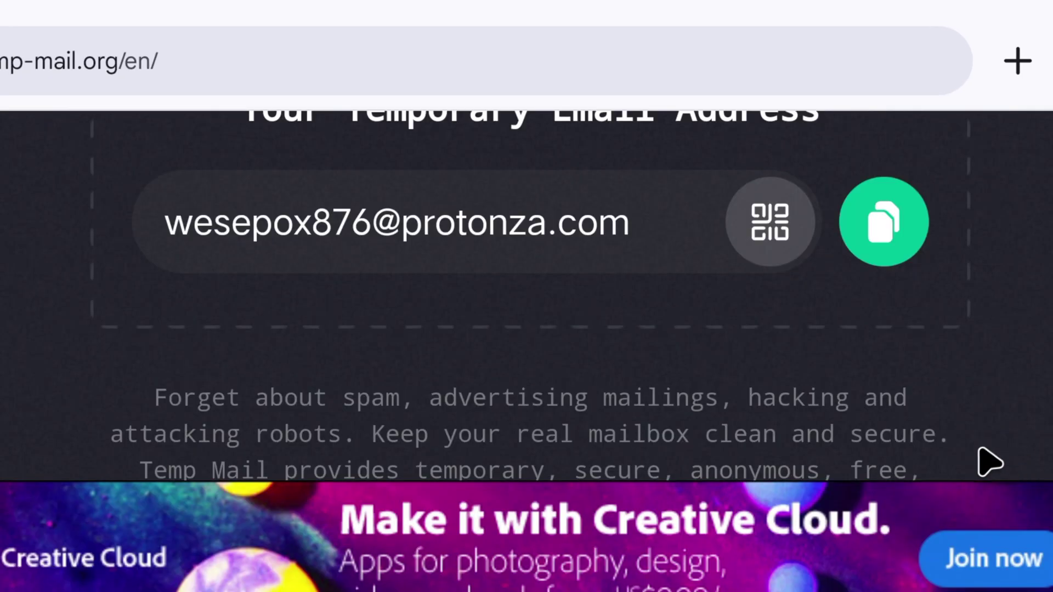
{"action": "scroll", "coordinate": [574, 164], "scroll_direction": "down", "scroll_amount": 5}
{"action": "left_click", "coordinate": [603, 219]}
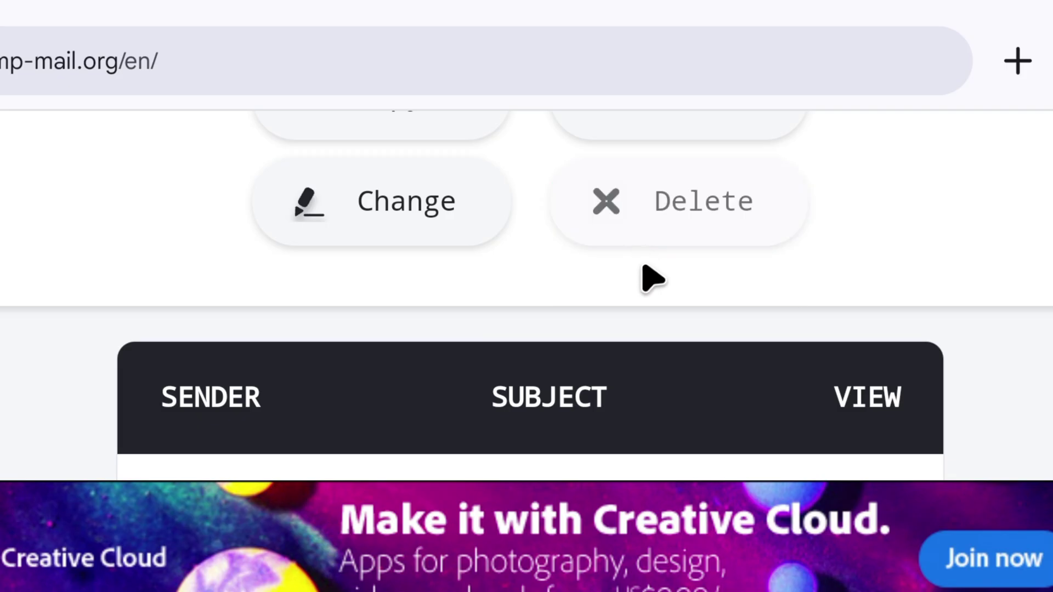
{"action": "scroll", "coordinate": [713, 340], "scroll_direction": "up", "scroll_amount": 5}
{"action": "left_click", "coordinate": [884, 395]}
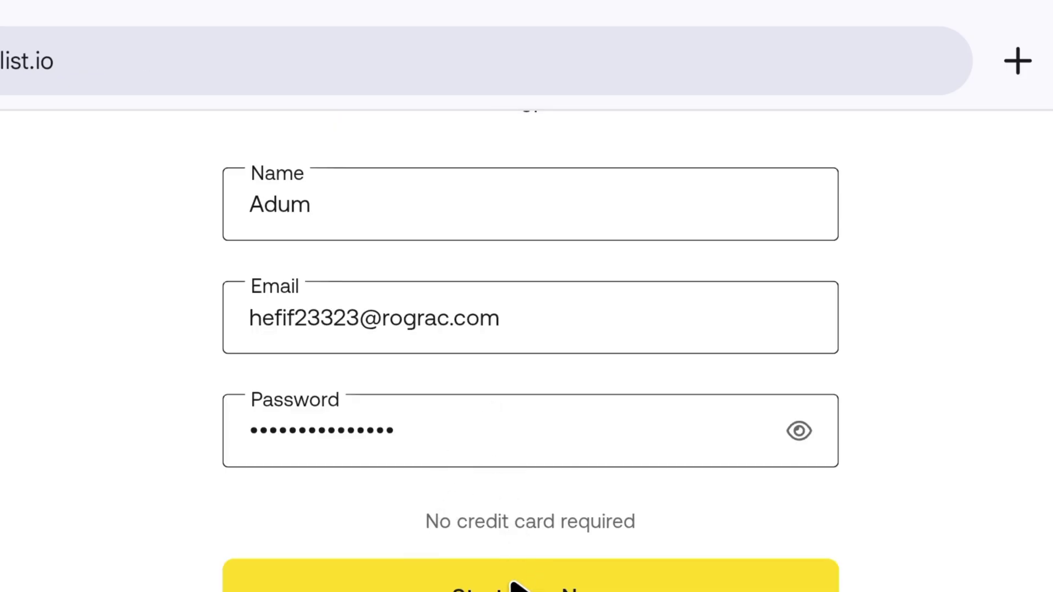
{"action": "left_click", "coordinate": [527, 581]}
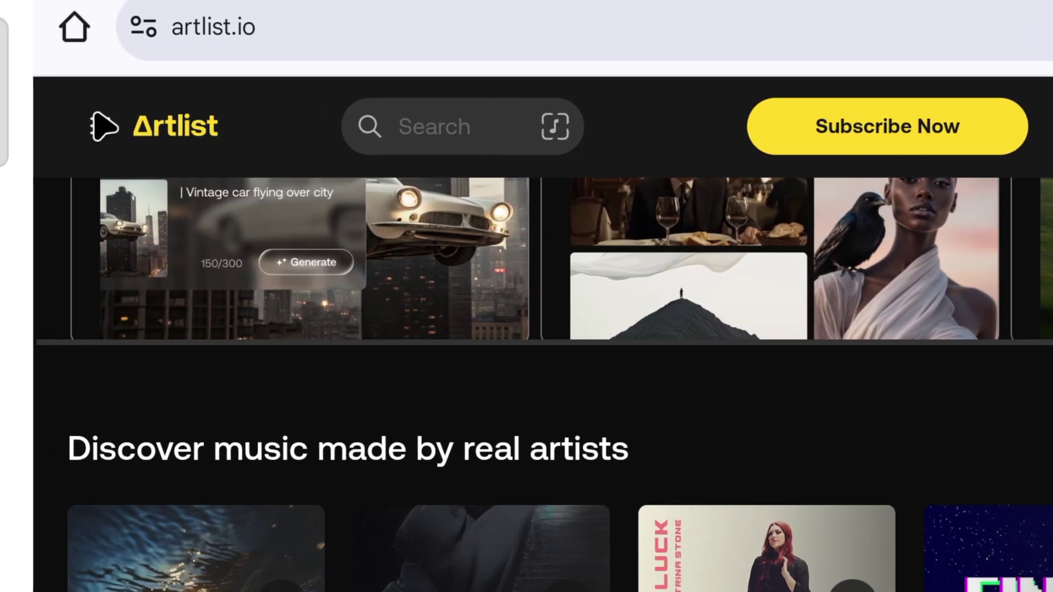
Step: Go to Artlist's AI Image & Video generator from the side menu and select the Video tab
{"action": "left_click", "coordinate": [101, 126]}
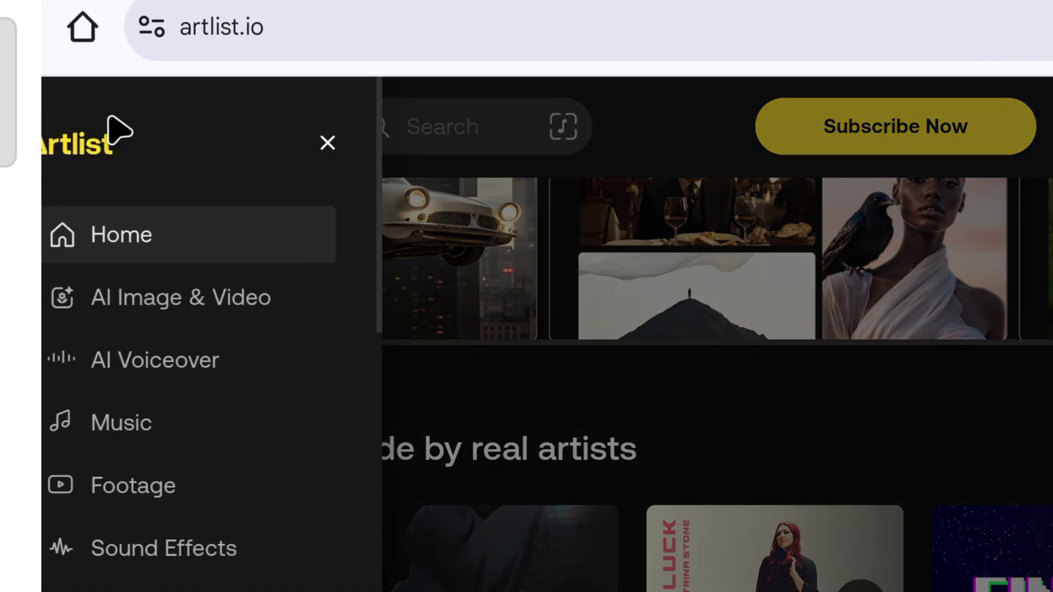
{"action": "scroll", "coordinate": [165, 212], "scroll_direction": "down", "scroll_amount": 3}
{"action": "scroll", "coordinate": [165, 211], "scroll_direction": "up", "scroll_amount": 3}
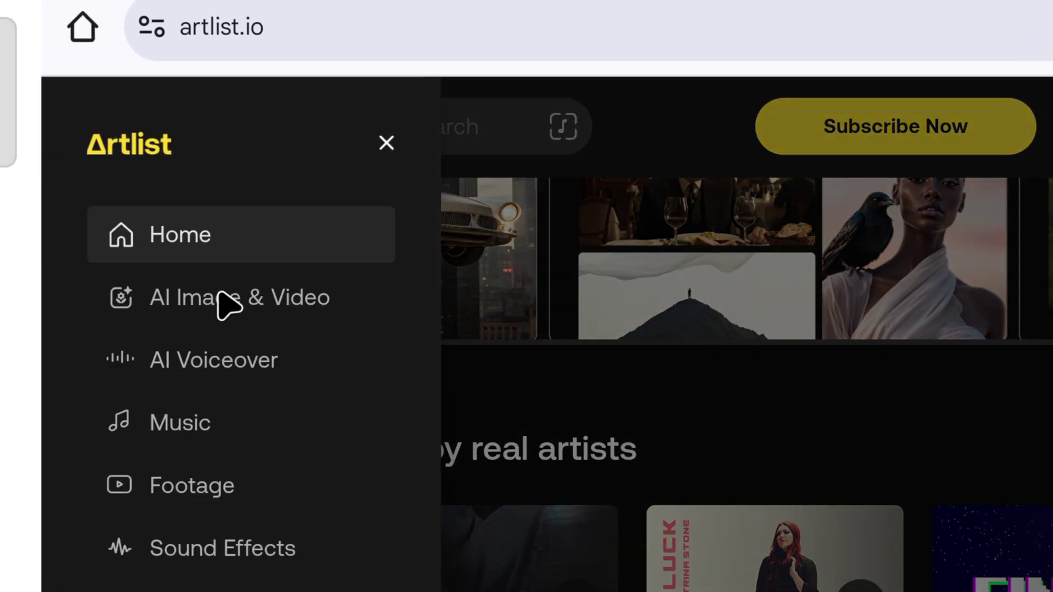
{"action": "left_click", "coordinate": [219, 297]}
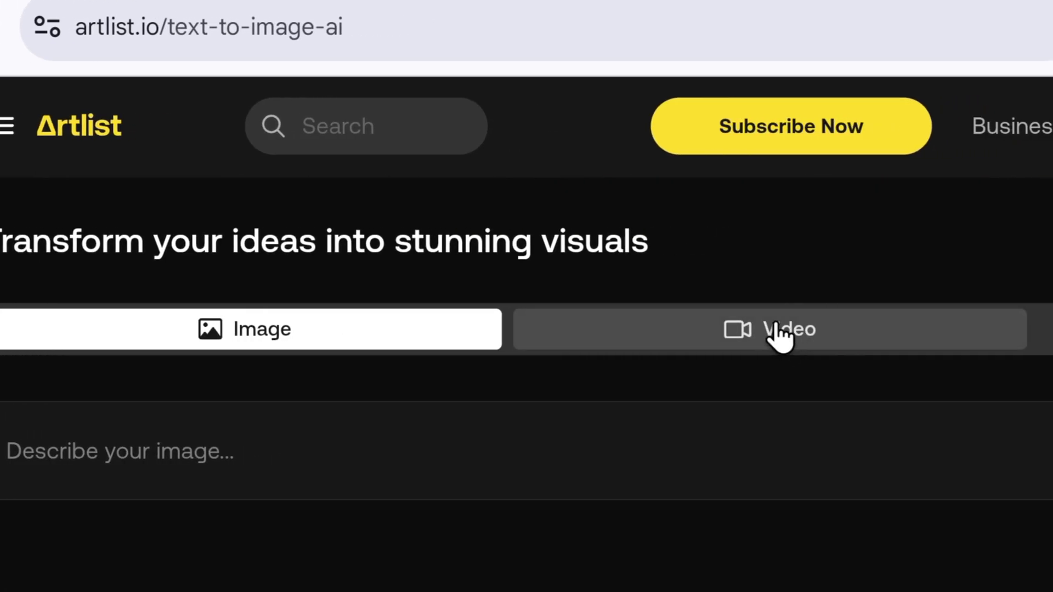
{"action": "left_click", "coordinate": [779, 337]}
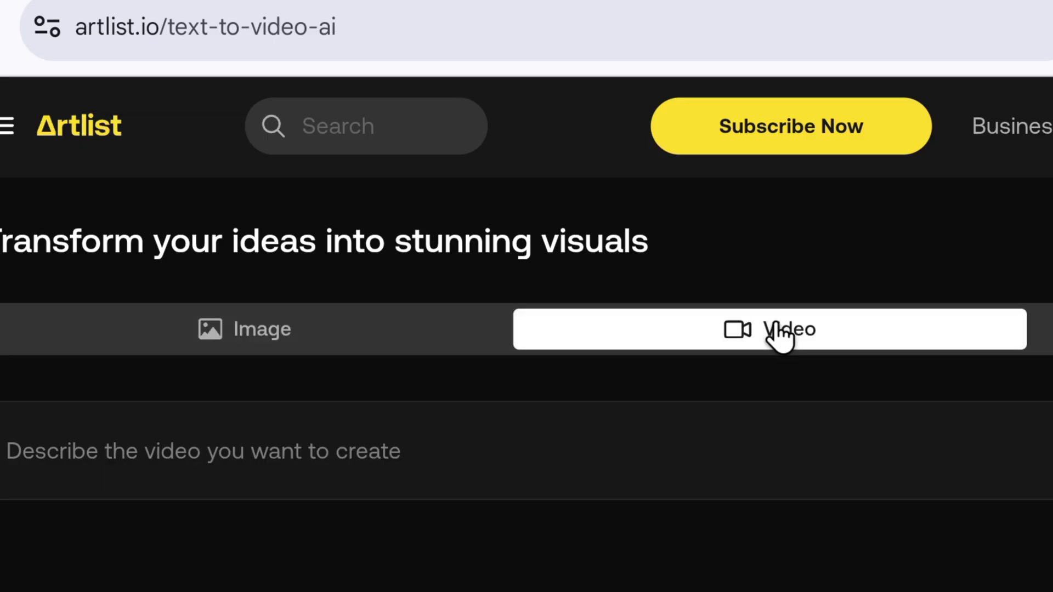
{"action": "scroll", "coordinate": [658, 384], "scroll_direction": "down", "scroll_amount": 2}
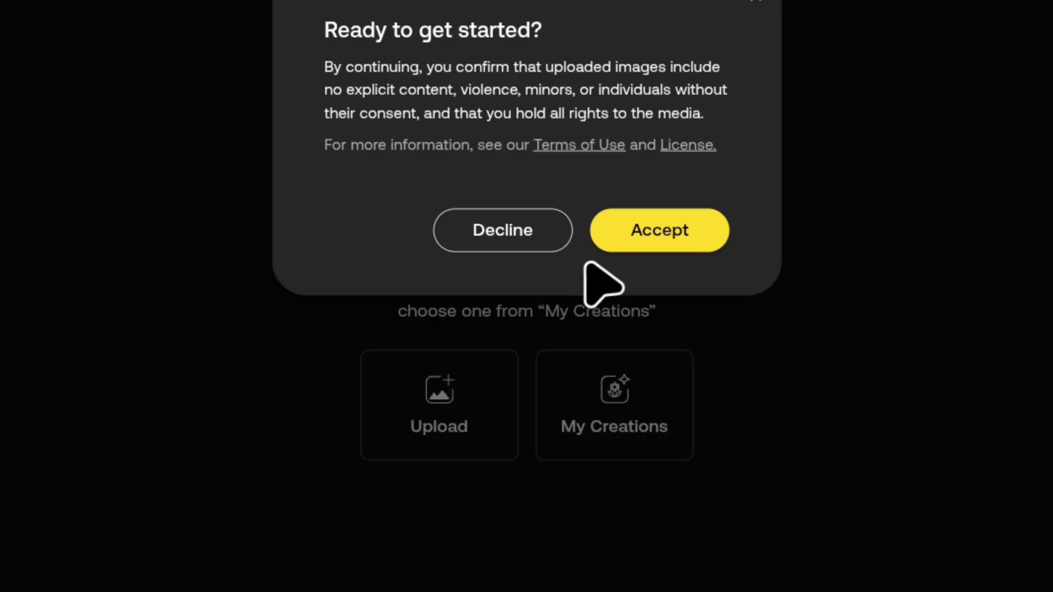
Step: Accept the upload consent, dismiss the AI Suite offer, and save the 7.67 MB elephant video
{"action": "left_click", "coordinate": [634, 235]}
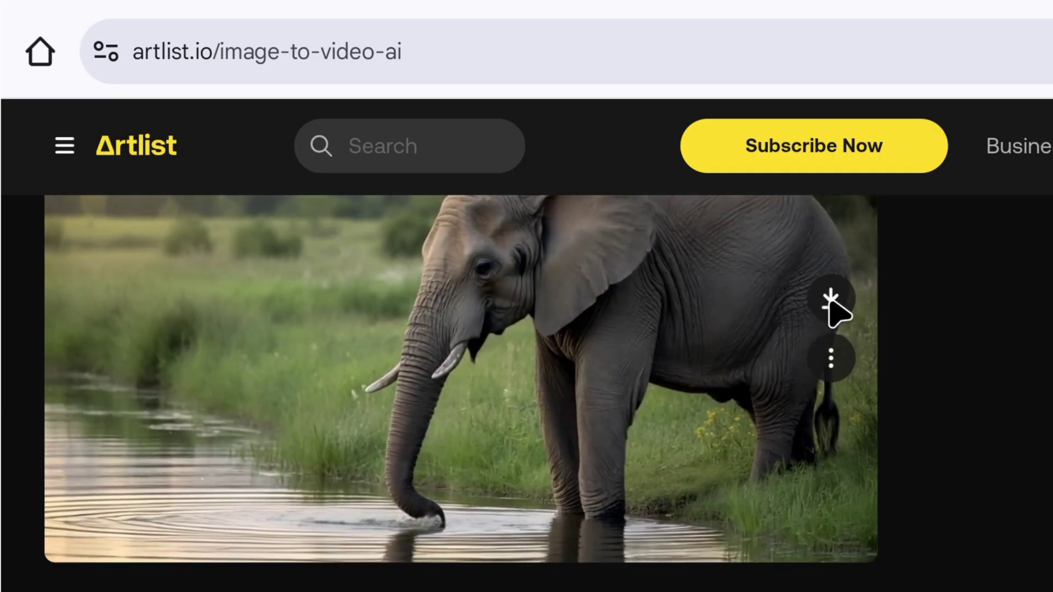
{"action": "left_click", "coordinate": [830, 301]}
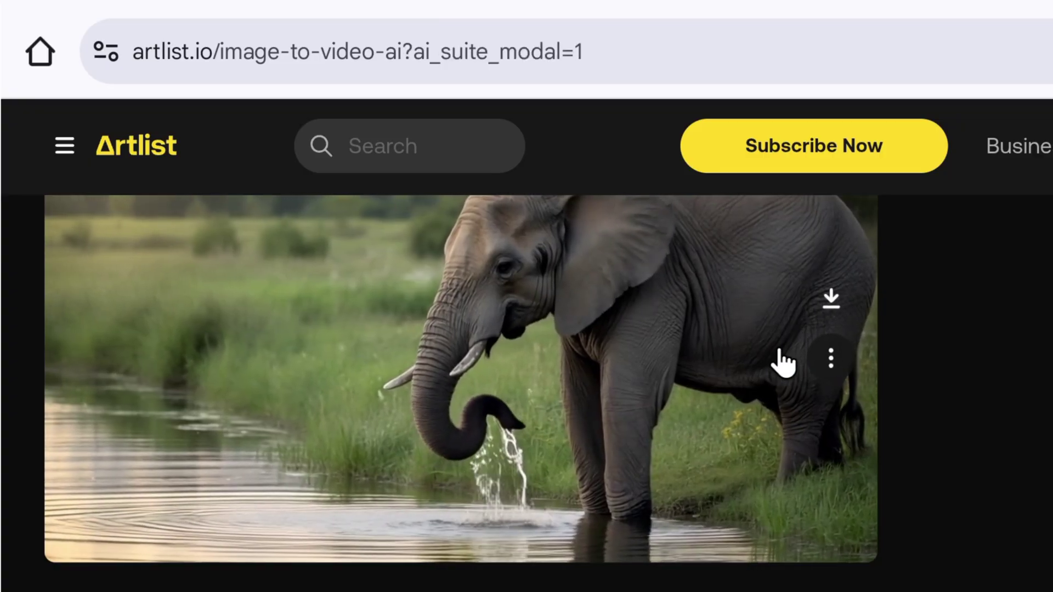
{"action": "key", "text": "Escape"}
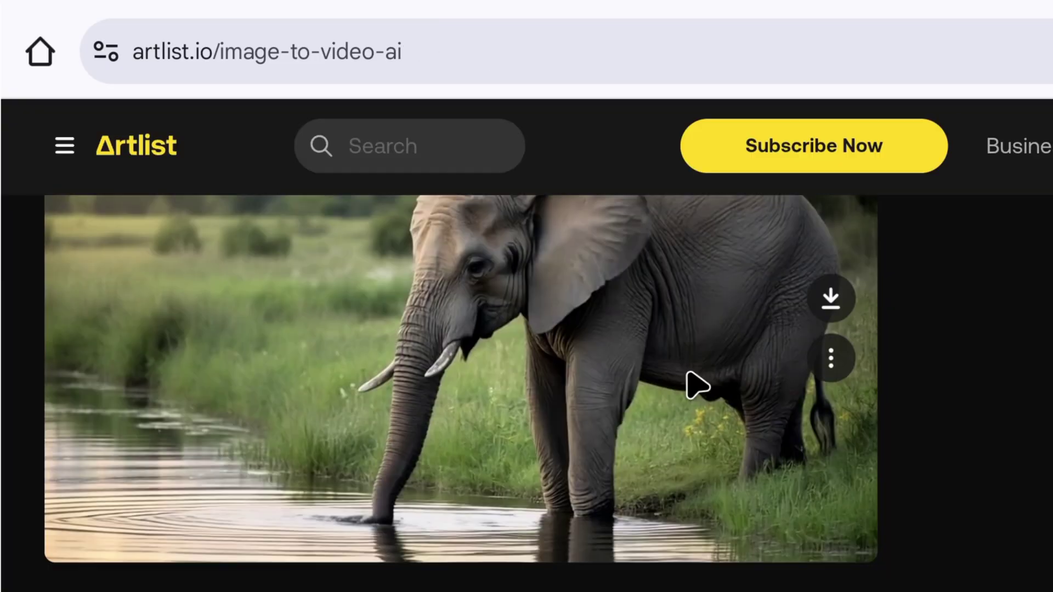
{"action": "right_click", "coordinate": [695, 386]}
{"action": "scroll", "coordinate": [472, 301], "scroll_direction": "down", "scroll_amount": 10}
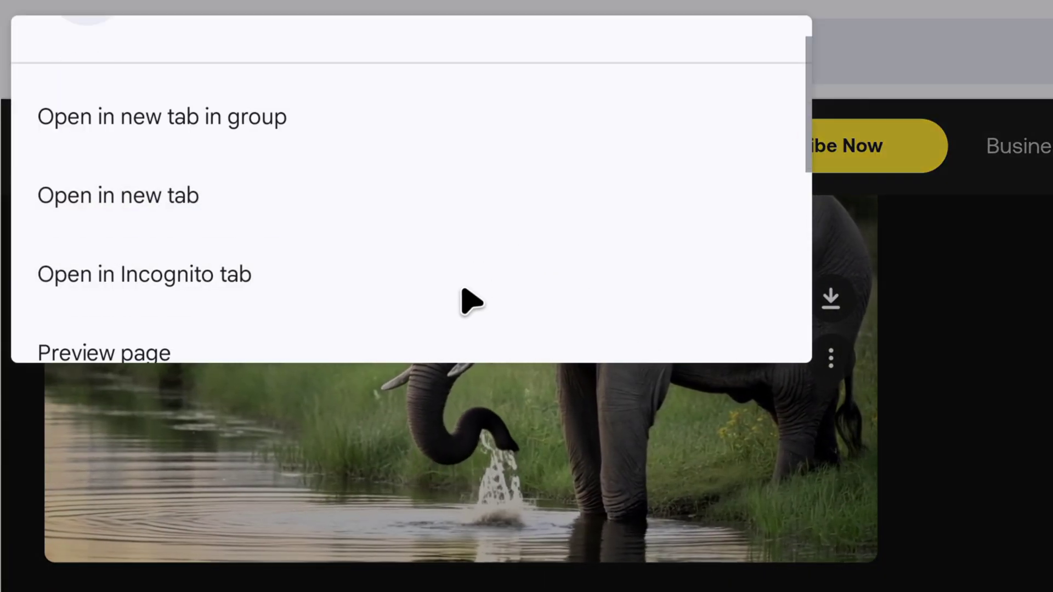
{"action": "scroll", "coordinate": [490, 317], "scroll_direction": "down", "scroll_amount": 1}
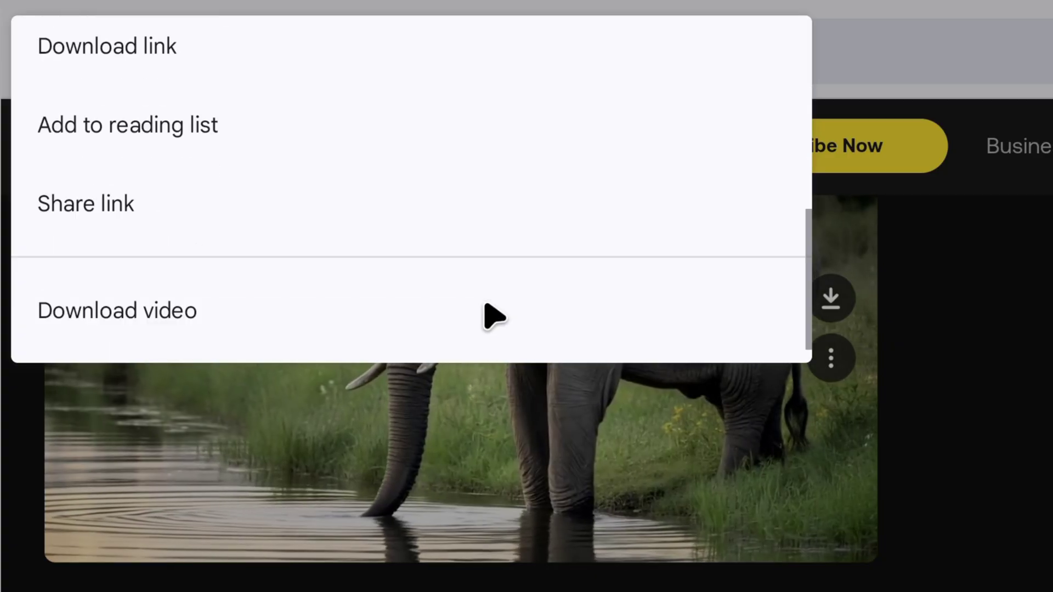
{"action": "left_click", "coordinate": [488, 320]}
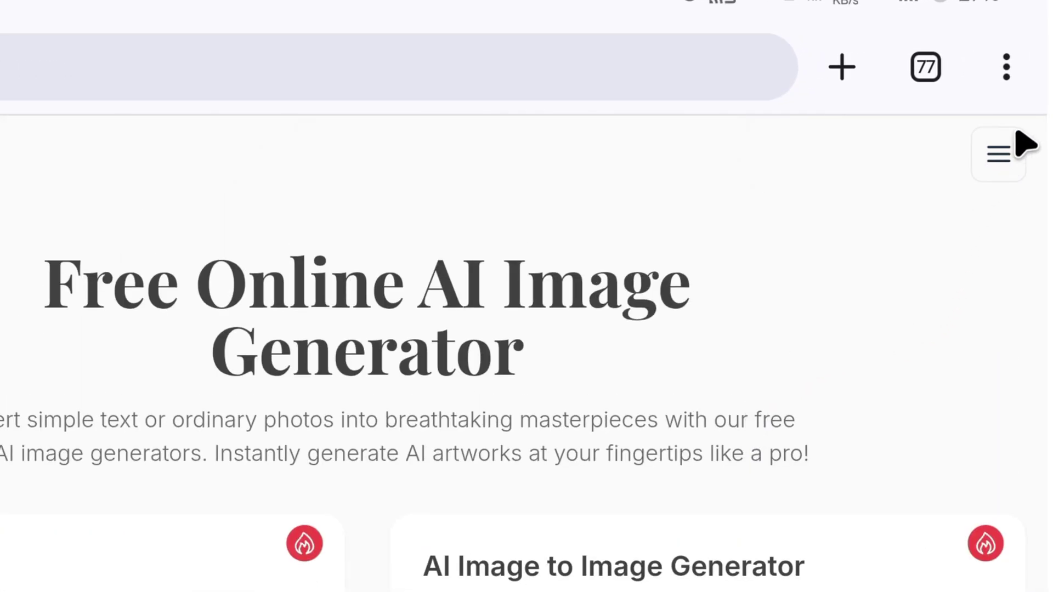
Step: Open the Sign Up form from the menu, accept the Terms and Conditions, and submit
{"action": "left_click", "coordinate": [1003, 158]}
{"action": "left_click", "coordinate": [949, 222]}
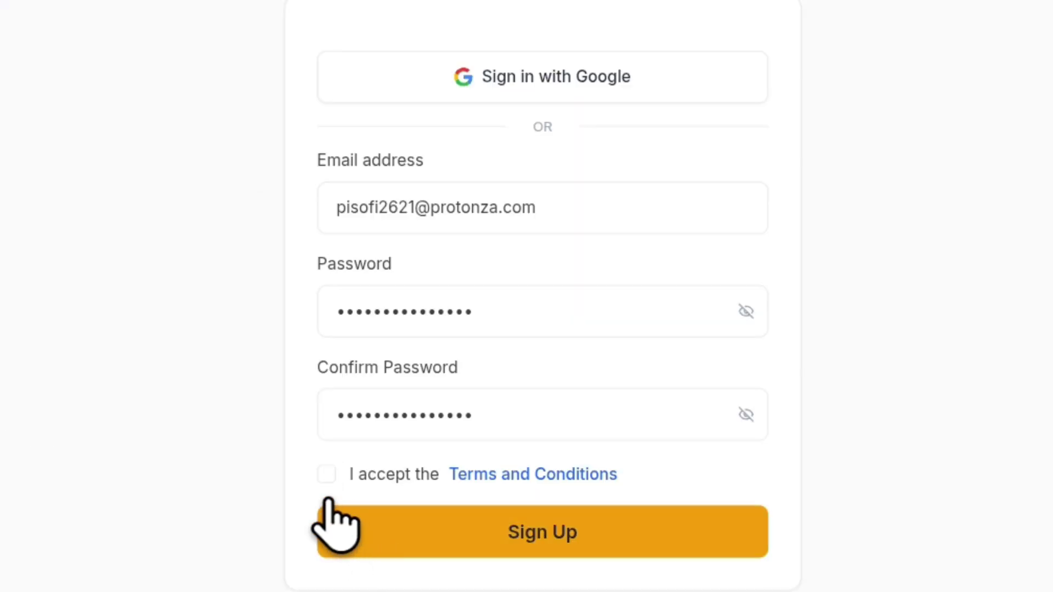
{"action": "left_click", "coordinate": [329, 475]}
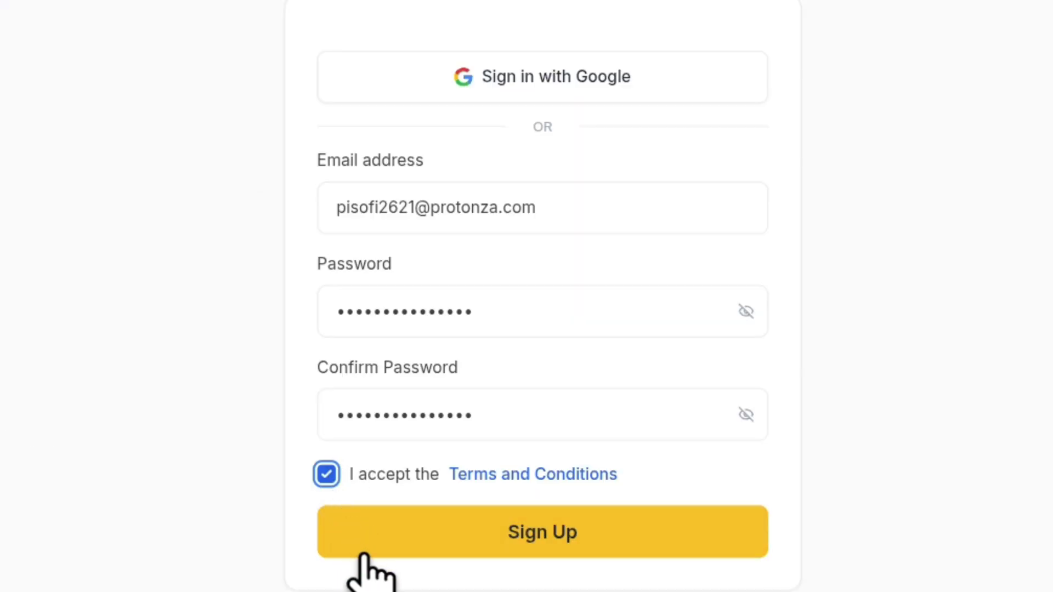
{"action": "left_click", "coordinate": [389, 549]}
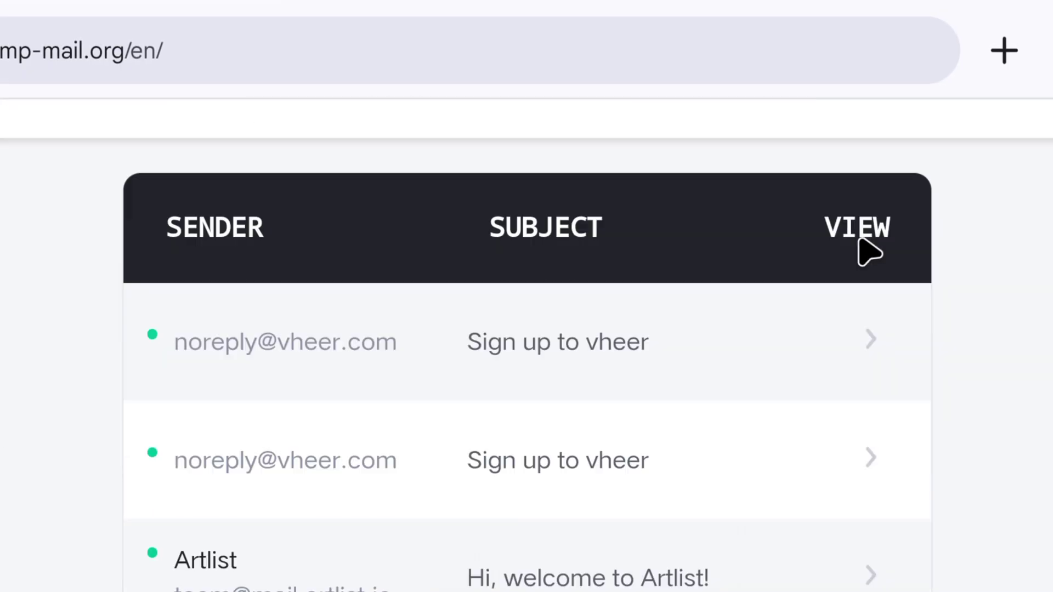
Step: Open the 'Sign up to vheer' email, follow its login link, and open Vheer's navigation menu
{"action": "scroll", "coordinate": [870, 246], "scroll_direction": "down", "scroll_amount": 2}
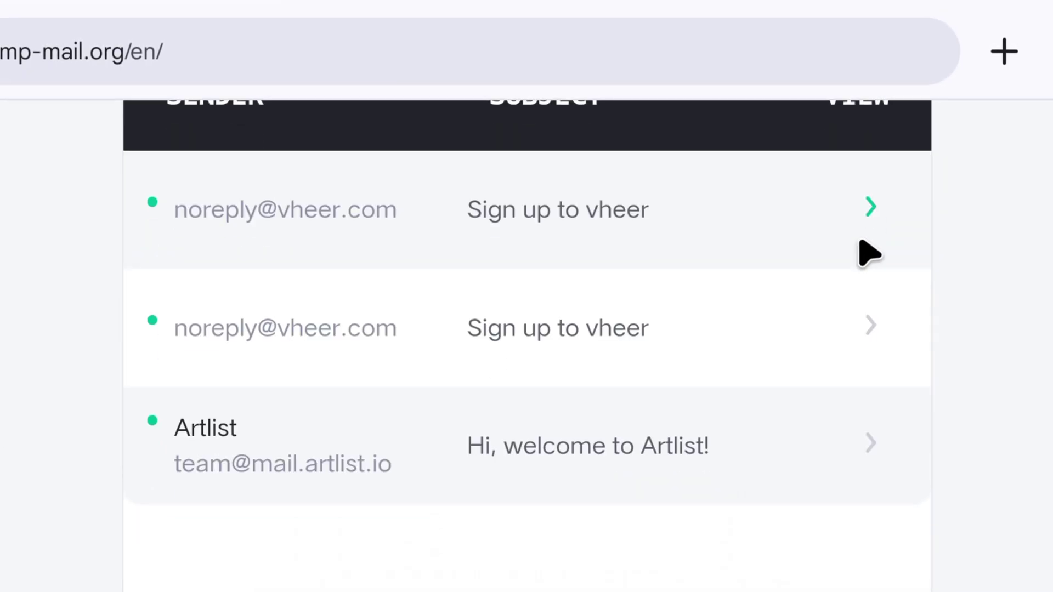
{"action": "left_click", "coordinate": [640, 208]}
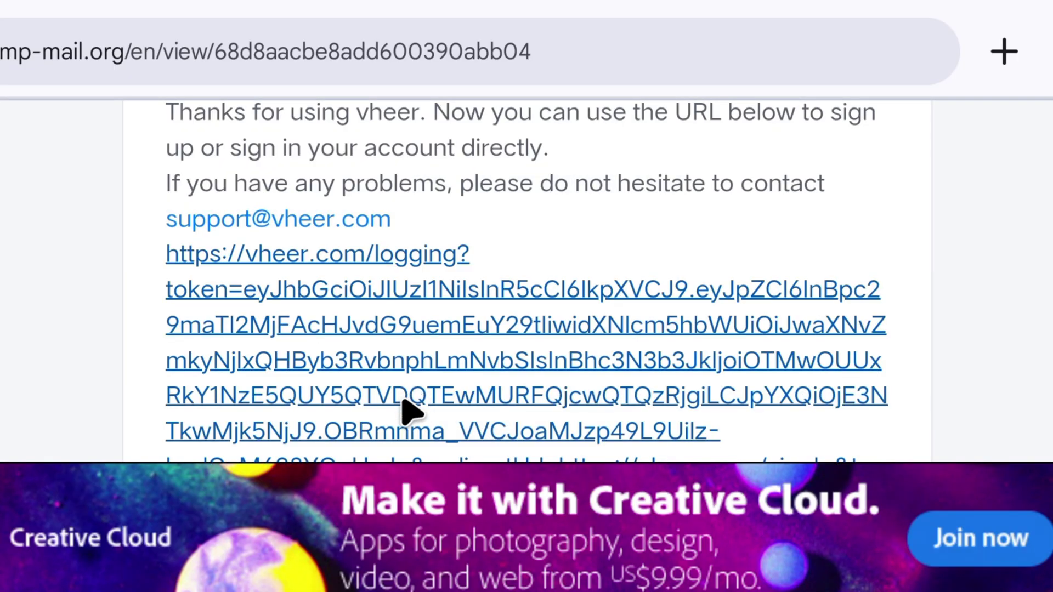
{"action": "left_click", "coordinate": [453, 410]}
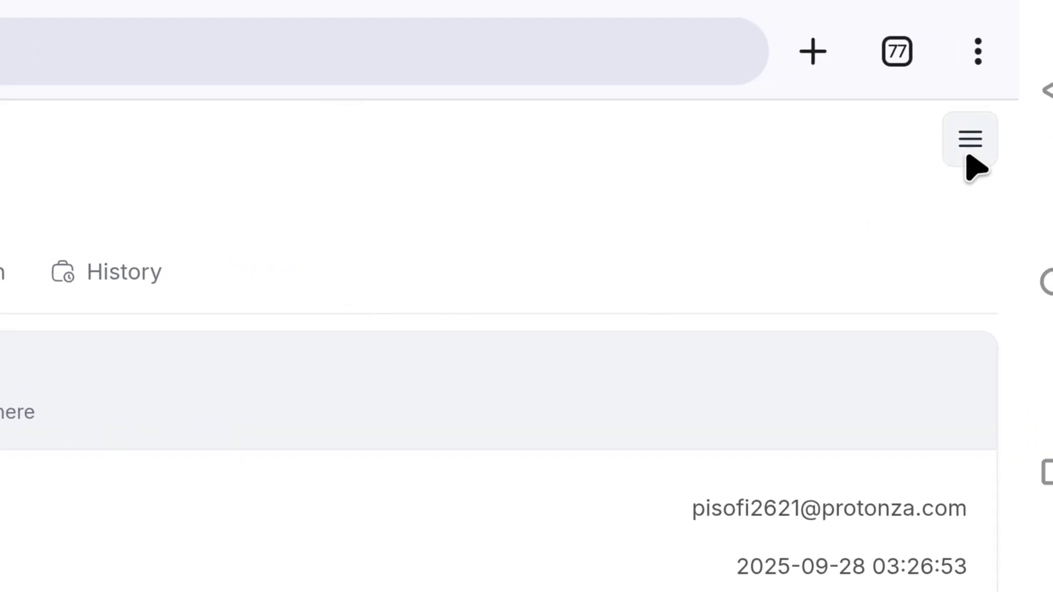
{"action": "left_click", "coordinate": [968, 159]}
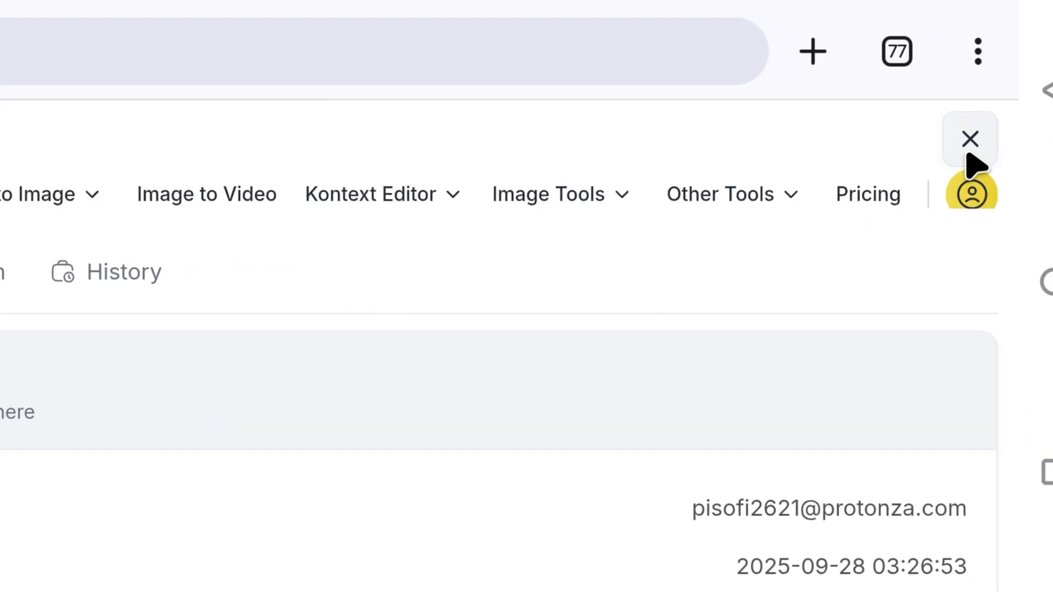
Step: Start Vheer's Image to Video generator and paste the horse description into the prompt box
{"action": "left_click", "coordinate": [258, 197]}
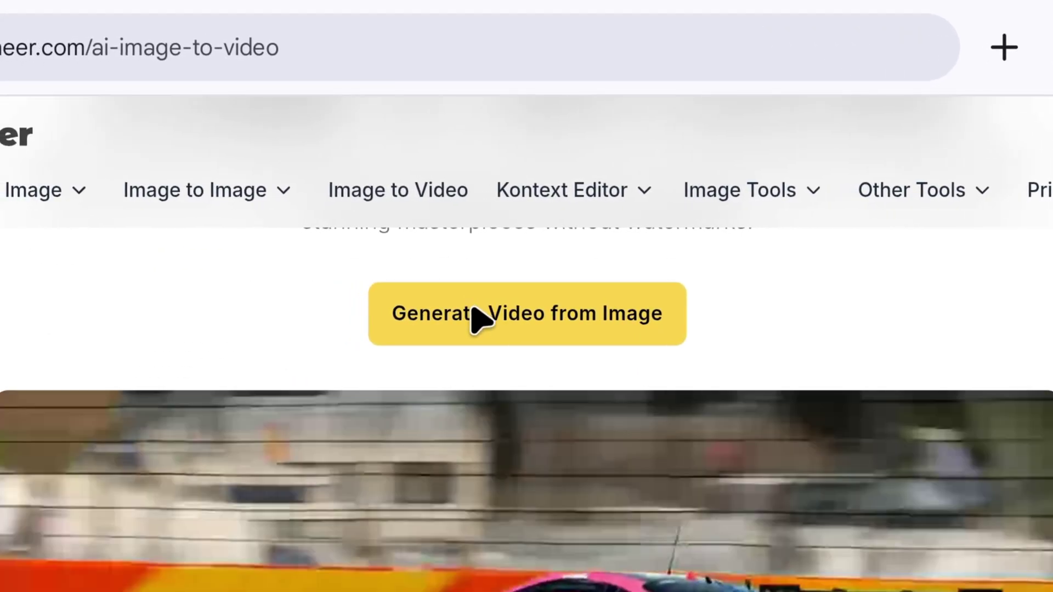
{"action": "left_click", "coordinate": [477, 307]}
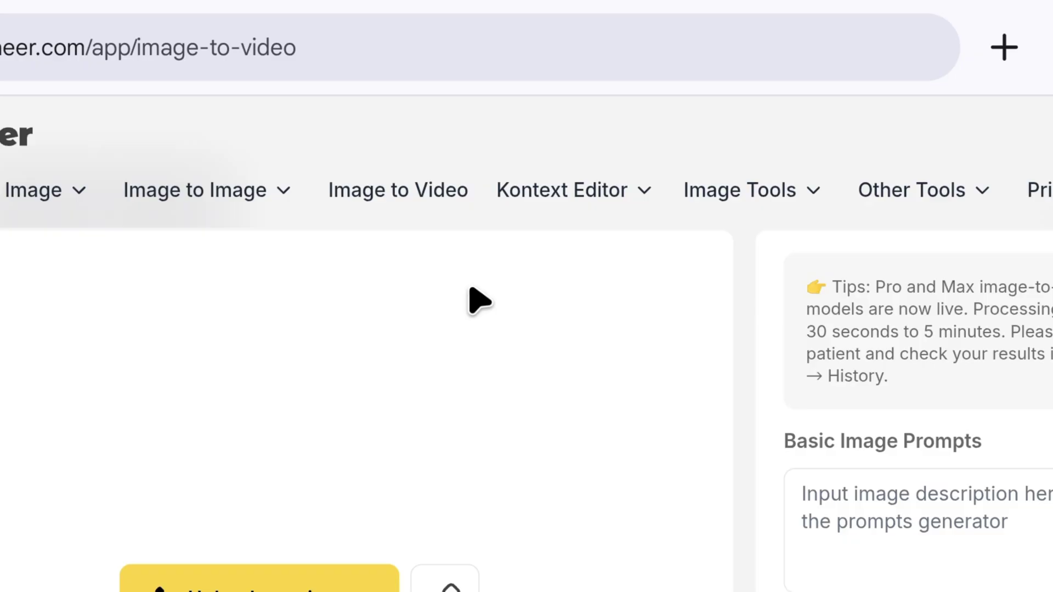
{"action": "scroll", "coordinate": [618, 468], "scroll_direction": "down", "scroll_amount": 6}
{"action": "scroll", "coordinate": [619, 468], "scroll_direction": "up", "scroll_amount": 4}
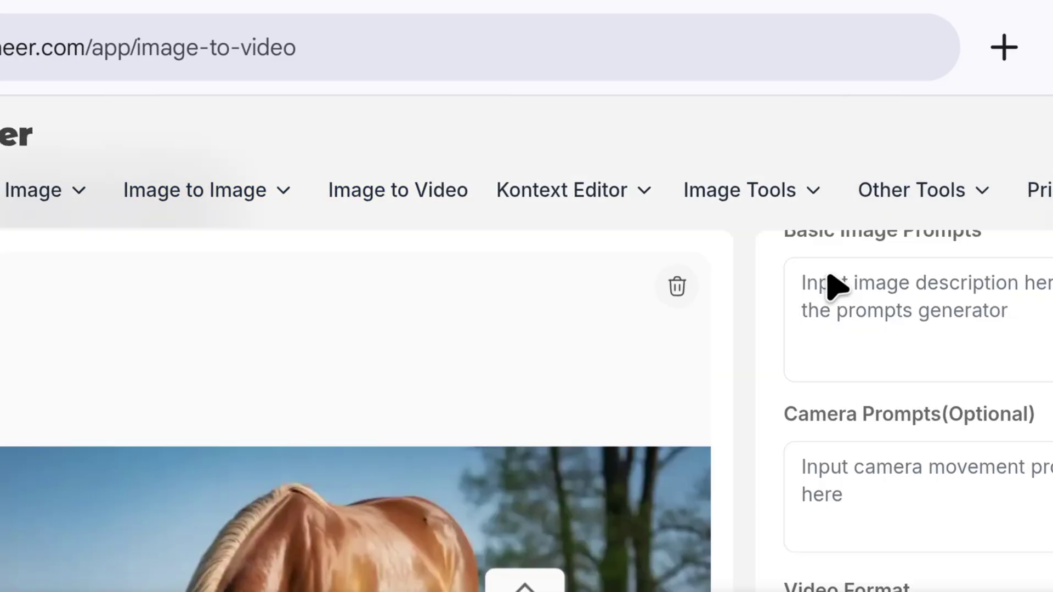
{"action": "left_click", "coordinate": [809, 308]}
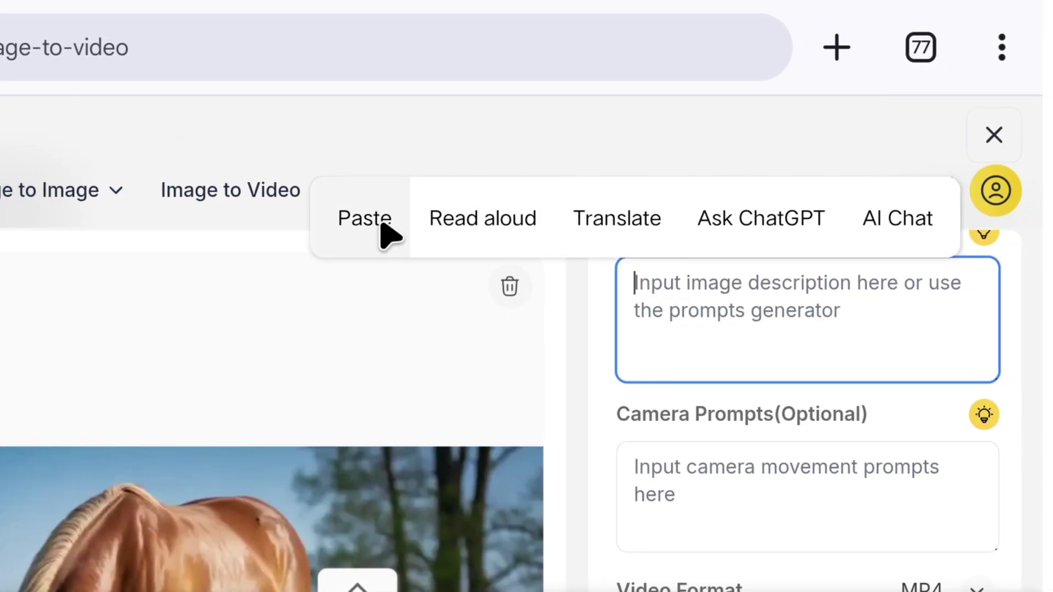
{"action": "left_click", "coordinate": [382, 223]}
Step: Check the Video Format options and generate the video from the horse image
{"action": "scroll", "coordinate": [695, 336], "scroll_direction": "up", "scroll_amount": 3}
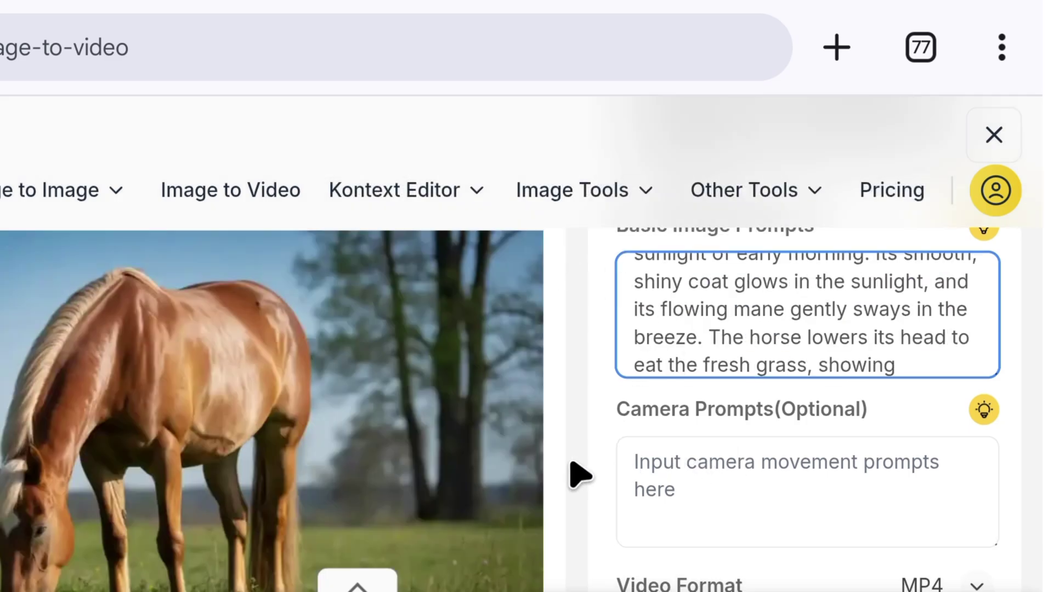
{"action": "scroll", "coordinate": [587, 473], "scroll_direction": "down", "scroll_amount": 2}
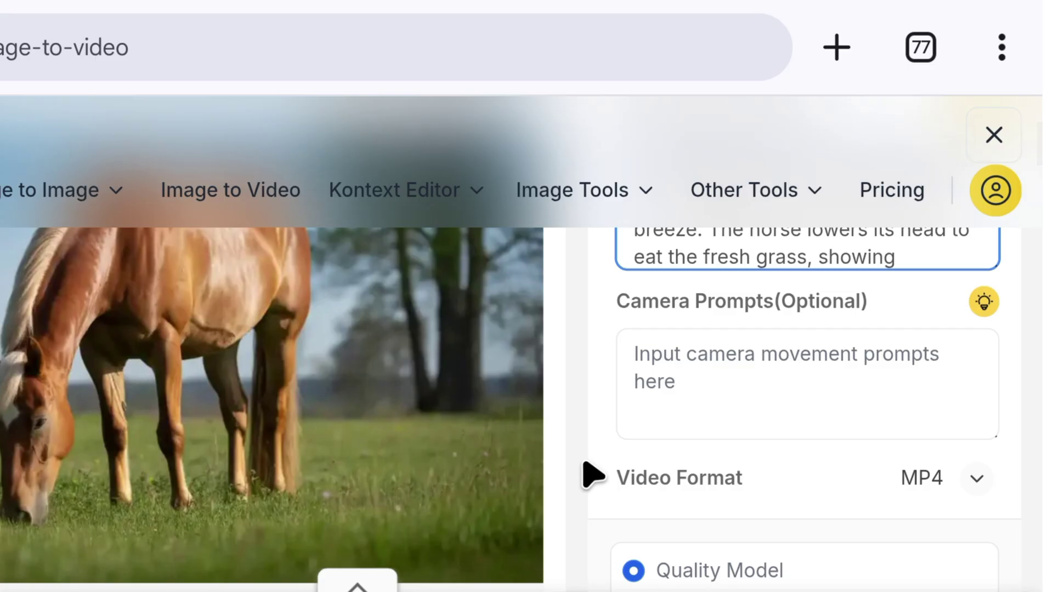
{"action": "scroll", "coordinate": [593, 476], "scroll_direction": "down", "scroll_amount": 4}
{"action": "left_click", "coordinate": [978, 263]}
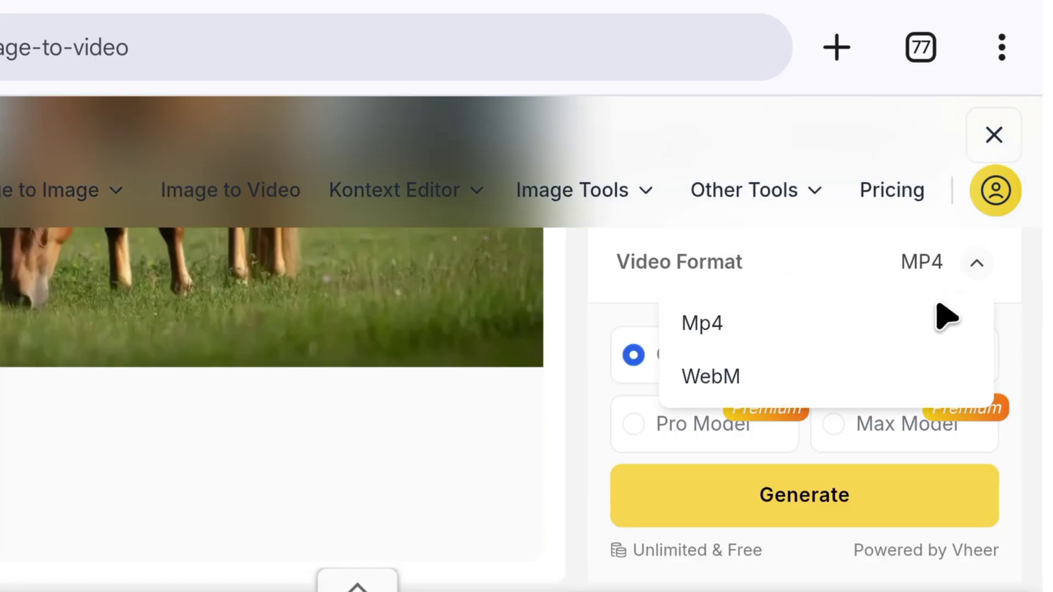
{"action": "scroll", "coordinate": [866, 388], "scroll_direction": "down", "scroll_amount": 2}
{"action": "left_click", "coordinate": [866, 388]}
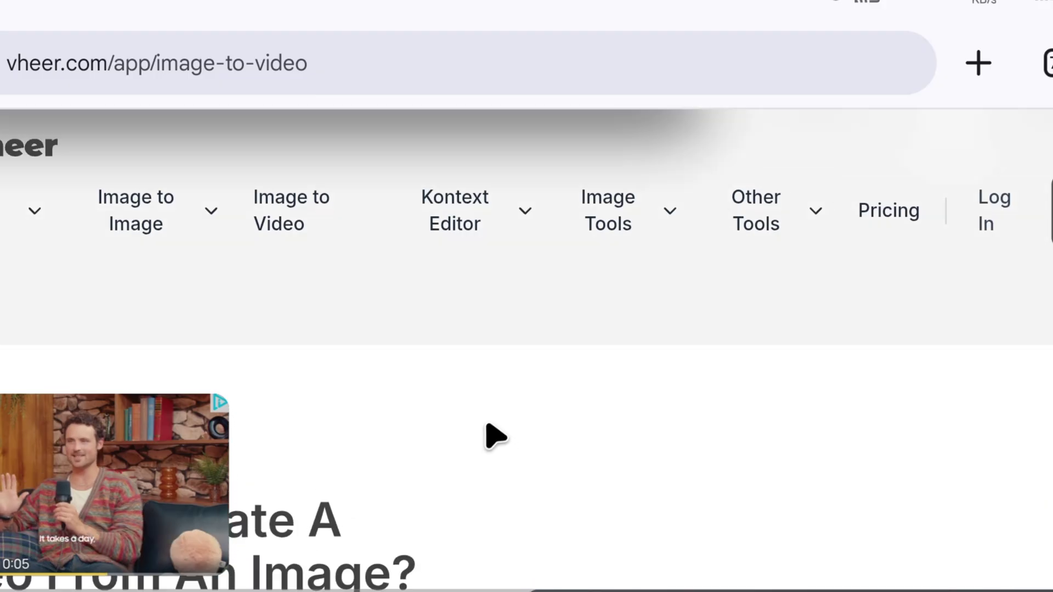
{"action": "scroll", "coordinate": [495, 436], "scroll_direction": "down", "scroll_amount": 3}
Step: Scroll the Google results for 'qwen ai' to see the Try Qwen Chat links
{"action": "scroll", "coordinate": [494, 433], "scroll_direction": "up", "scroll_amount": 8}
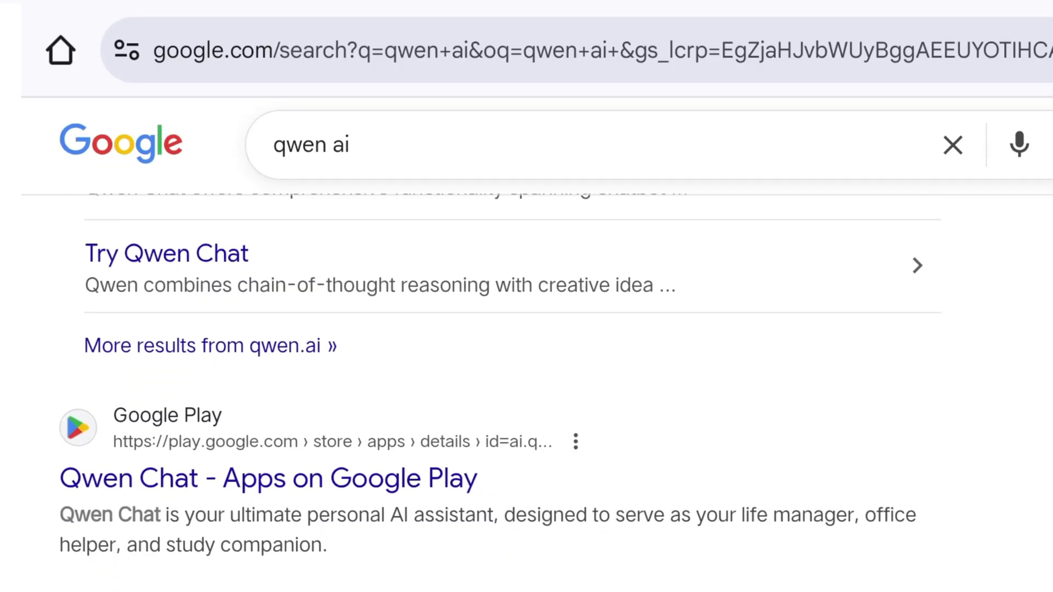
{"action": "scroll", "coordinate": [493, 384], "scroll_direction": "down", "scroll_amount": 2}
Step: Scroll qwen.ai/home to the feature chips and pick Video Generation, which guest mode disables
{"action": "scroll", "coordinate": [493, 384], "scroll_direction": "up", "scroll_amount": 10}
{"action": "scroll", "coordinate": [493, 384], "scroll_direction": "up", "scroll_amount": 5}
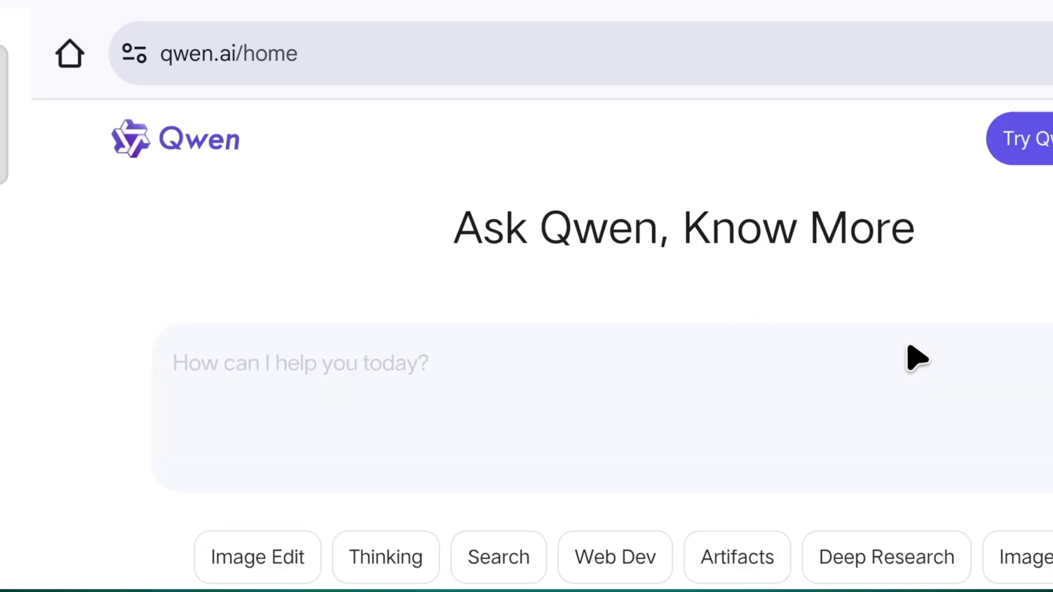
{"action": "scroll", "coordinate": [915, 362], "scroll_direction": "down", "scroll_amount": 4}
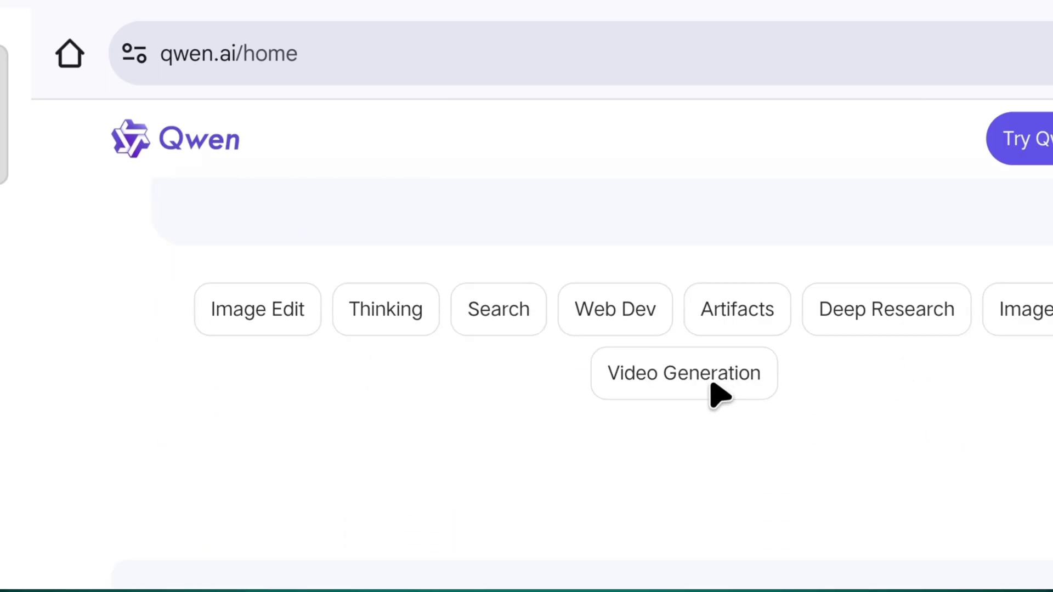
{"action": "left_click", "coordinate": [716, 376]}
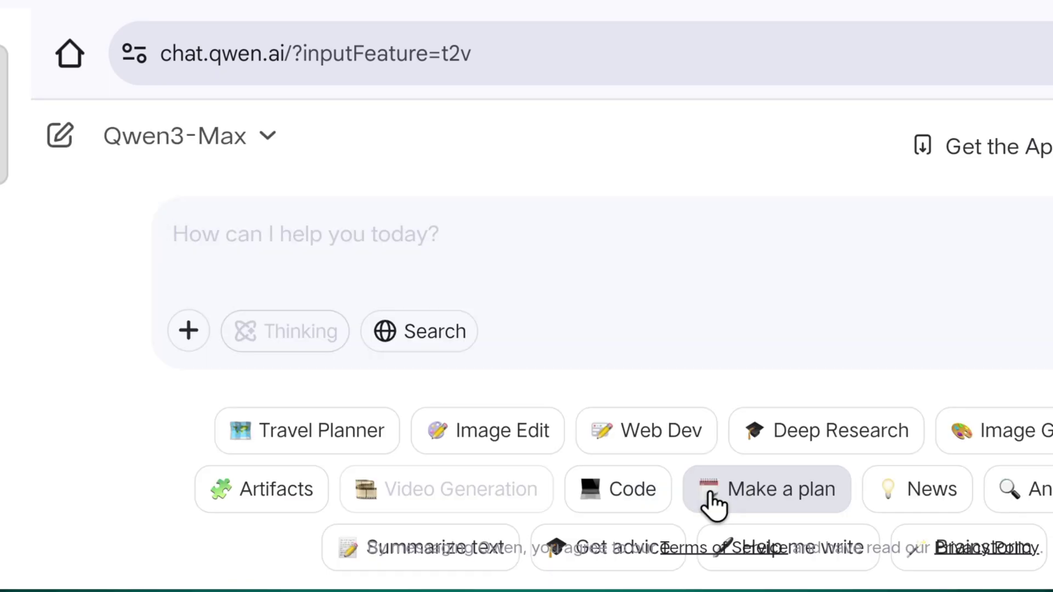
{"action": "mouse_move", "coordinate": [469, 510]}
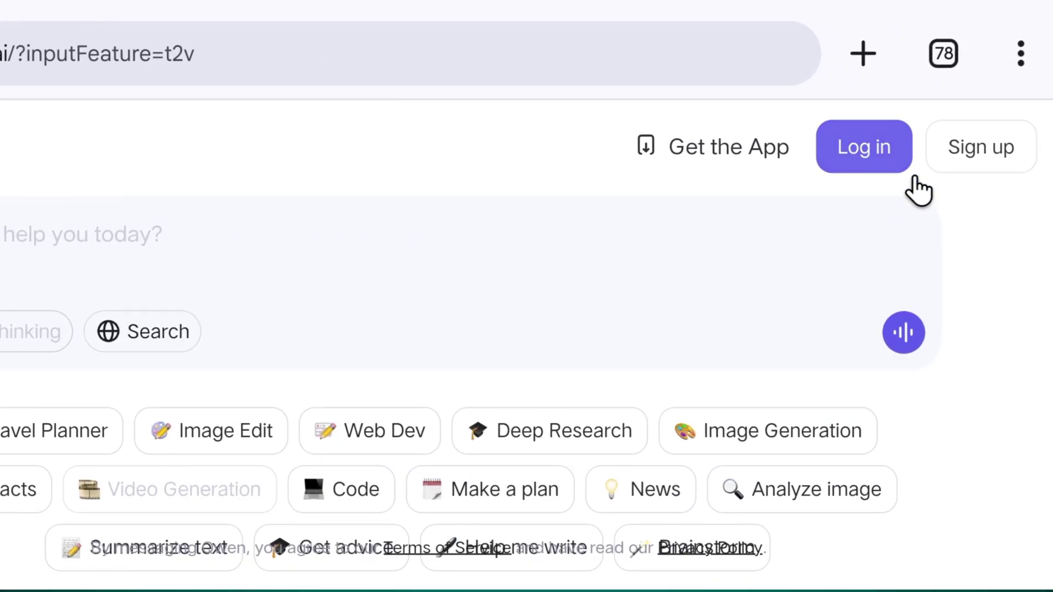
Step: Sign up with Google, collapse the chat sidebar, and expand More to show all suggested features
{"action": "left_click", "coordinate": [1028, 157]}
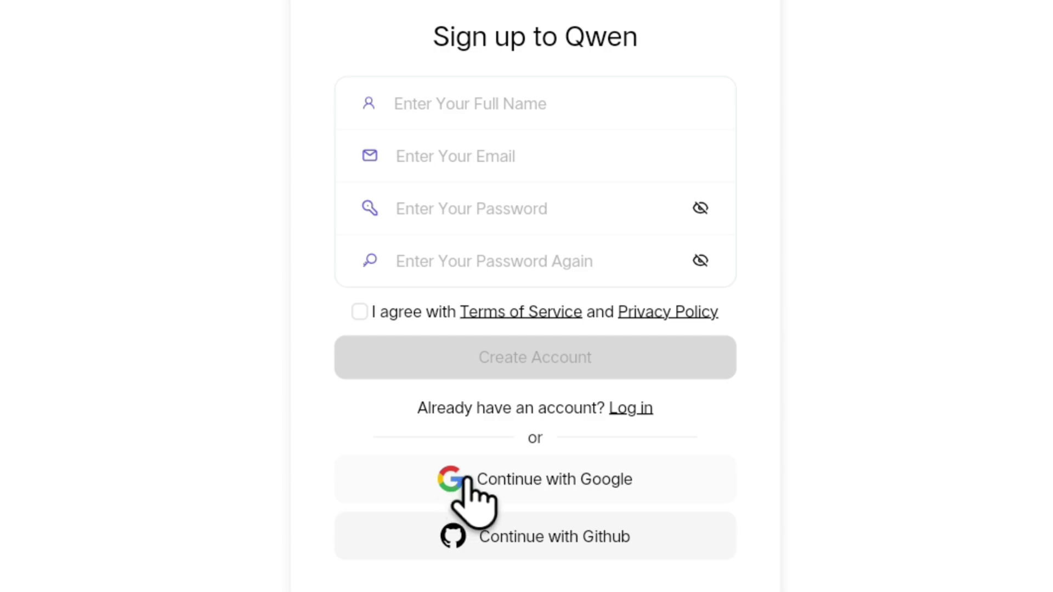
{"action": "left_click", "coordinate": [476, 497]}
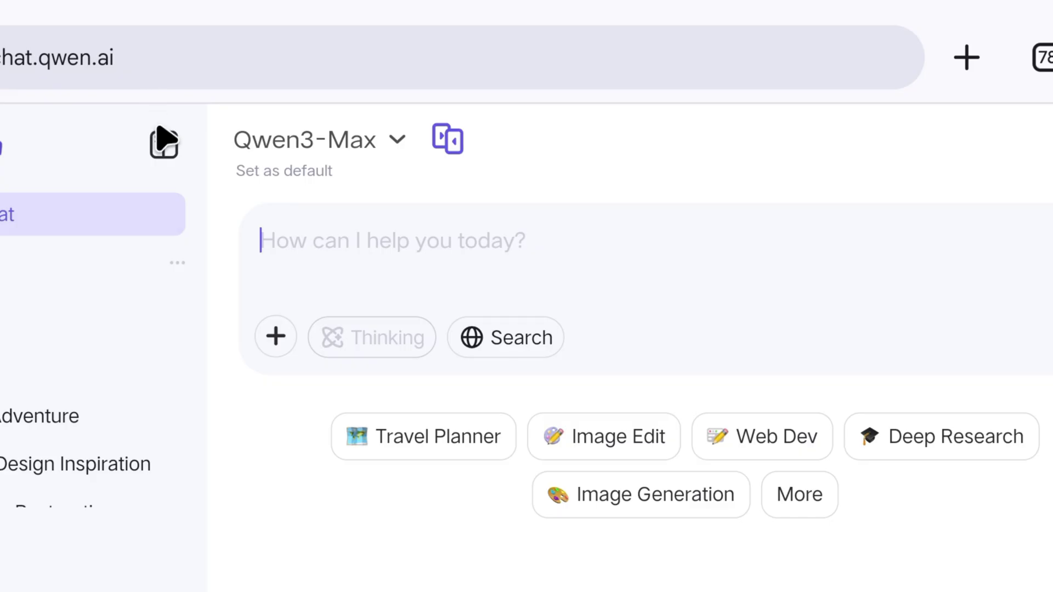
{"action": "left_click", "coordinate": [164, 142]}
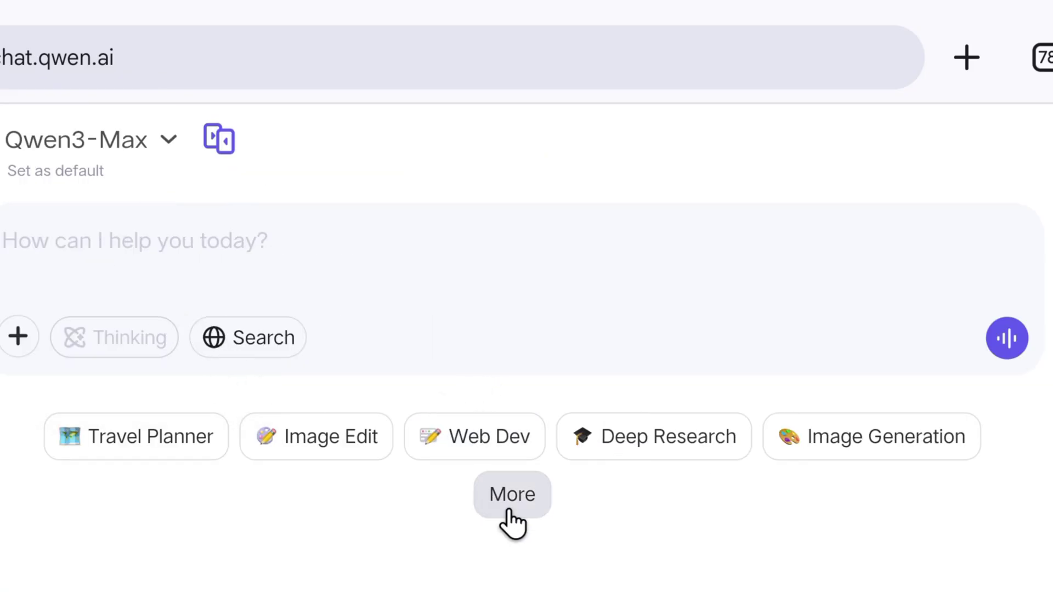
{"action": "left_click", "coordinate": [527, 500]}
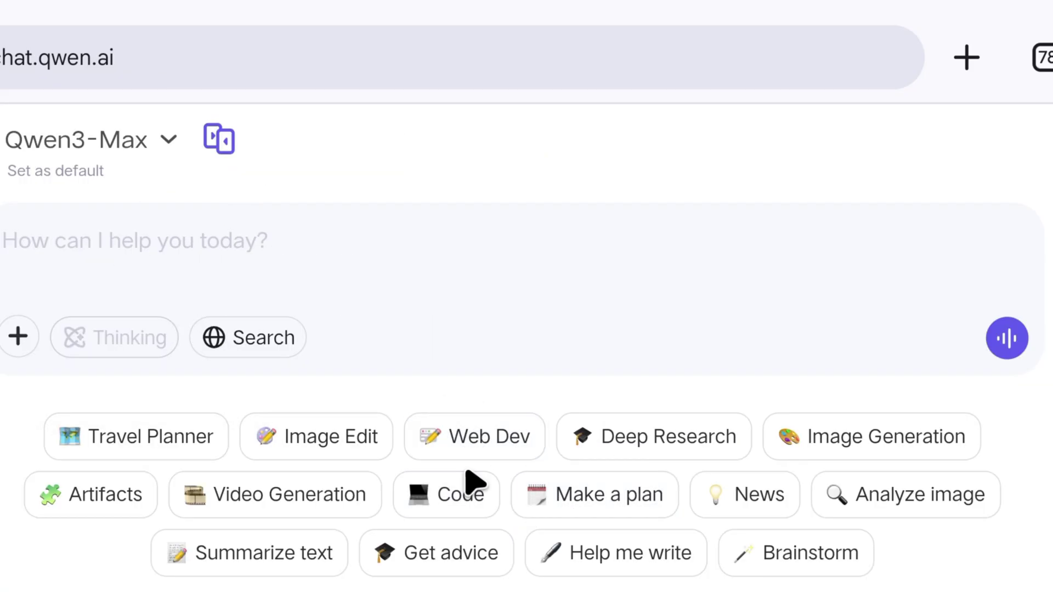
Step: Switch to Video Generation and send the pasted tiger-walking-through-sunny-grass prompt
{"action": "left_click", "coordinate": [348, 505]}
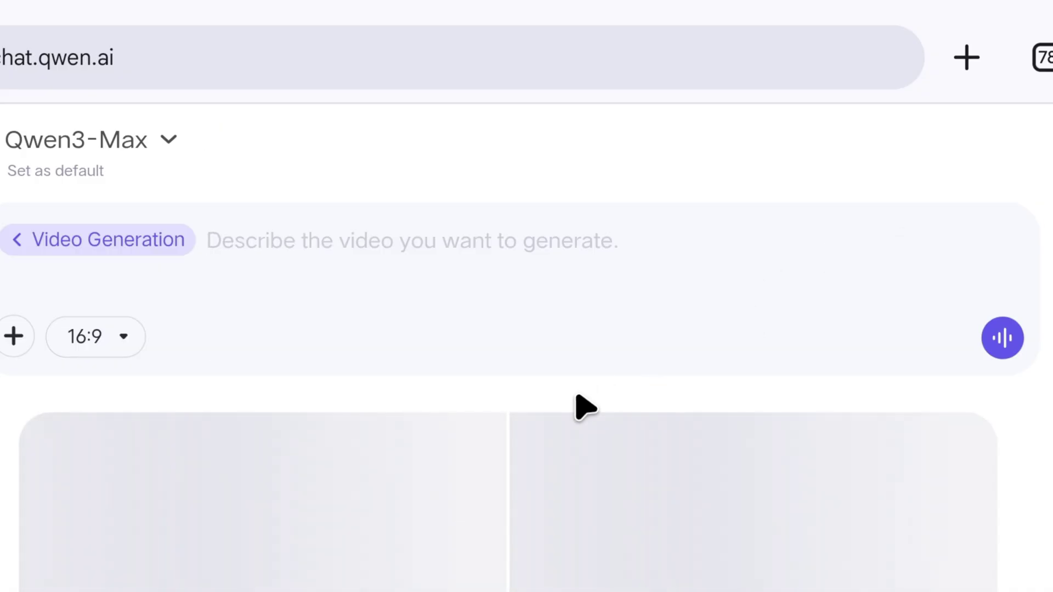
{"action": "scroll", "coordinate": [592, 407], "scroll_direction": "down", "scroll_amount": 3}
{"action": "scroll", "coordinate": [609, 406], "scroll_direction": "up", "scroll_amount": 3}
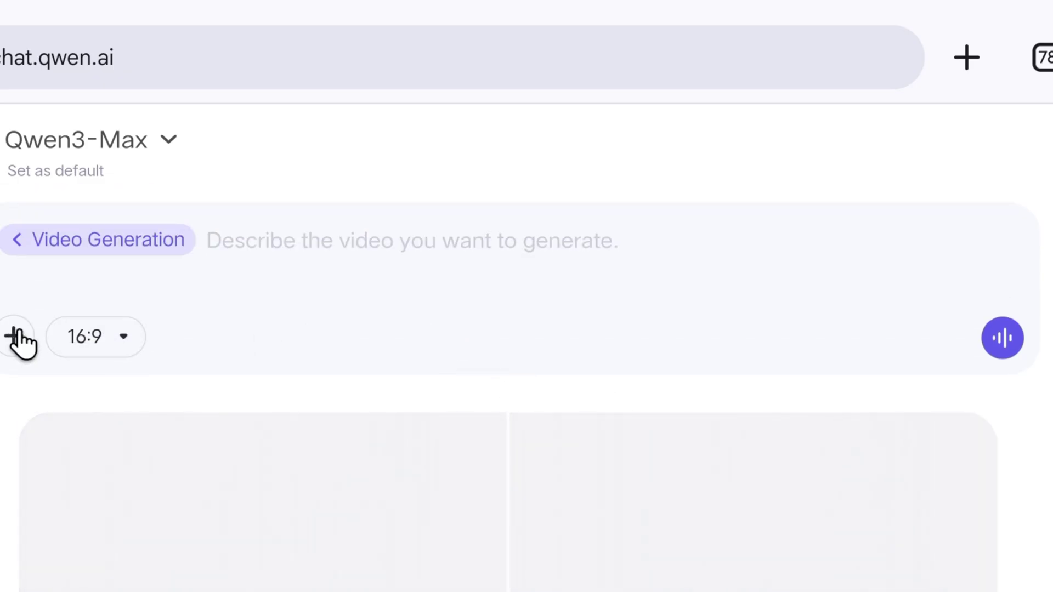
{"action": "left_click", "coordinate": [368, 258]}
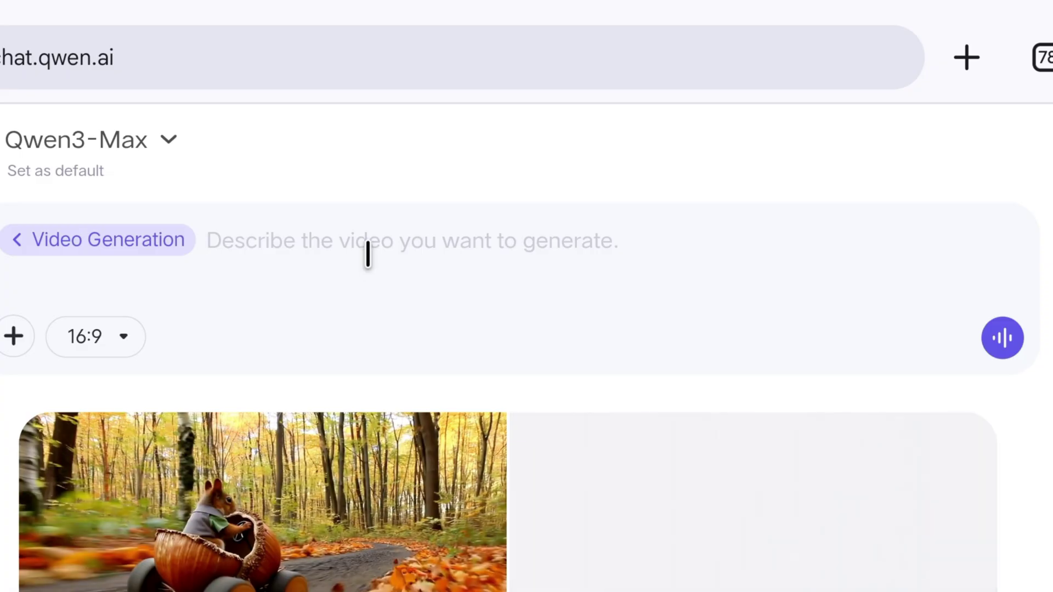
{"action": "left_click", "coordinate": [368, 255]}
{"action": "key", "text": "ctrl+v"}
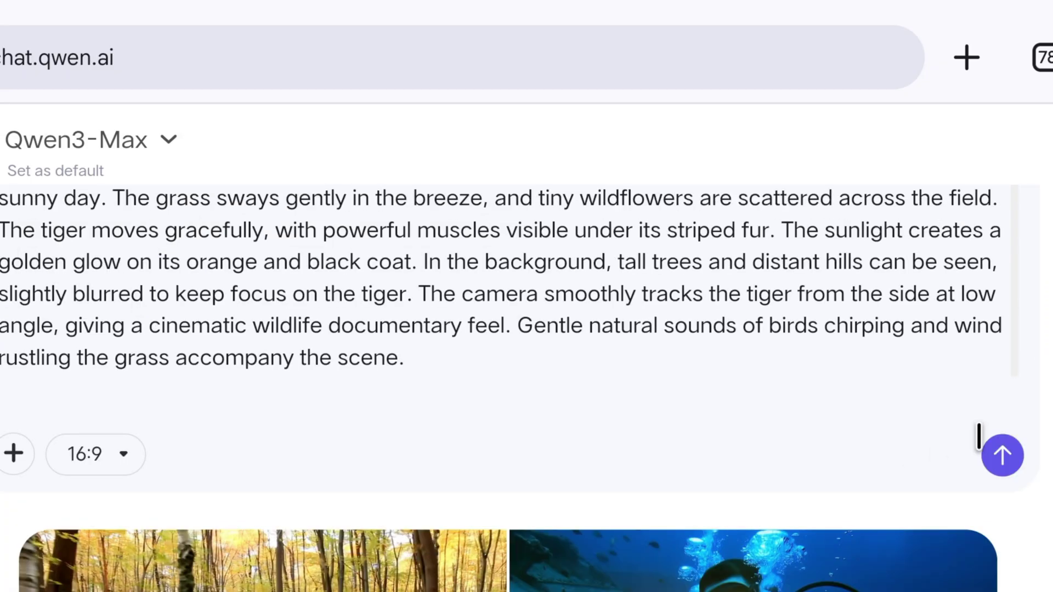
{"action": "left_click", "coordinate": [991, 468]}
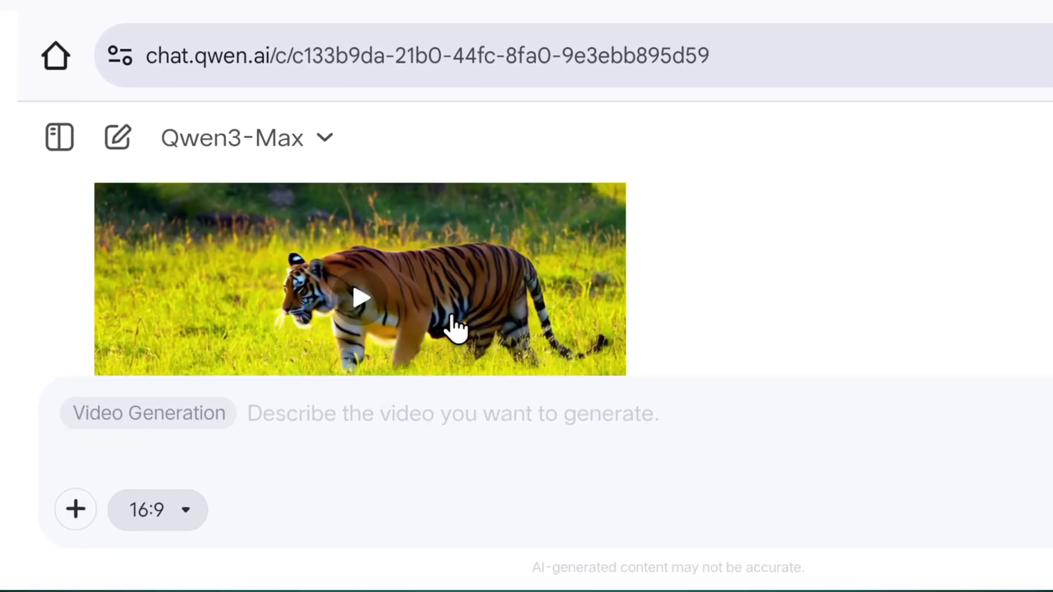
Step: Open the finished 5-second tiger video in the larger player and download it
{"action": "scroll", "coordinate": [469, 326], "scroll_direction": "down", "scroll_amount": 4}
{"action": "scroll", "coordinate": [495, 314], "scroll_direction": "up", "scroll_amount": 2}
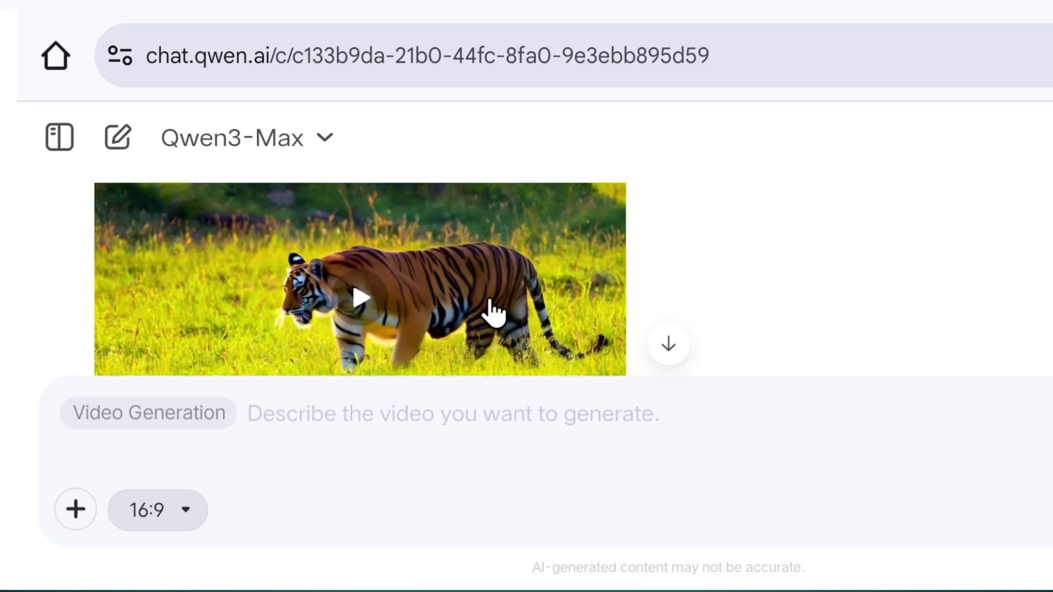
{"action": "left_click", "coordinate": [487, 299]}
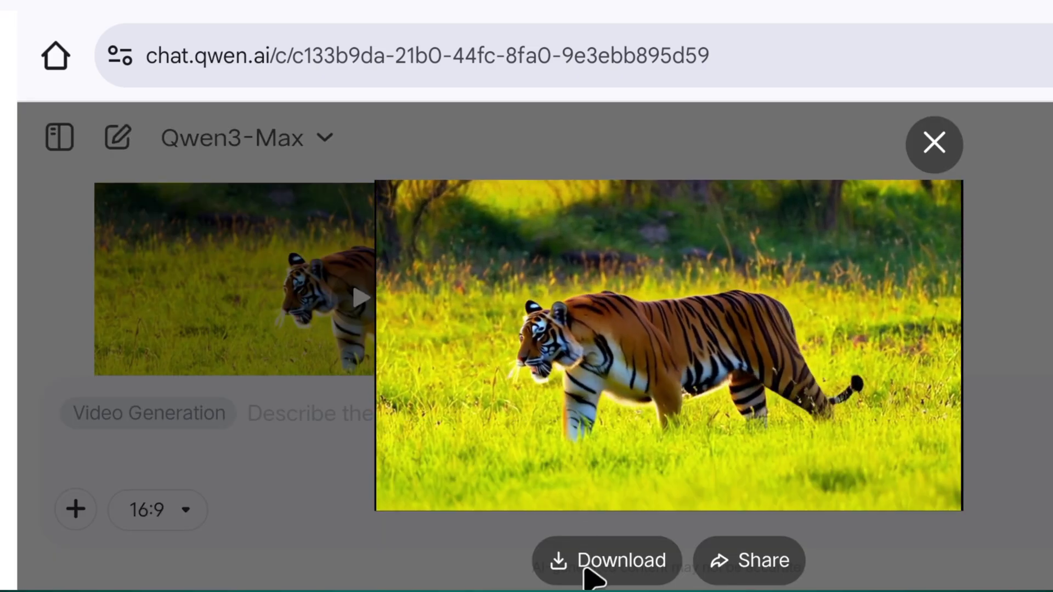
{"action": "left_click", "coordinate": [588, 573]}
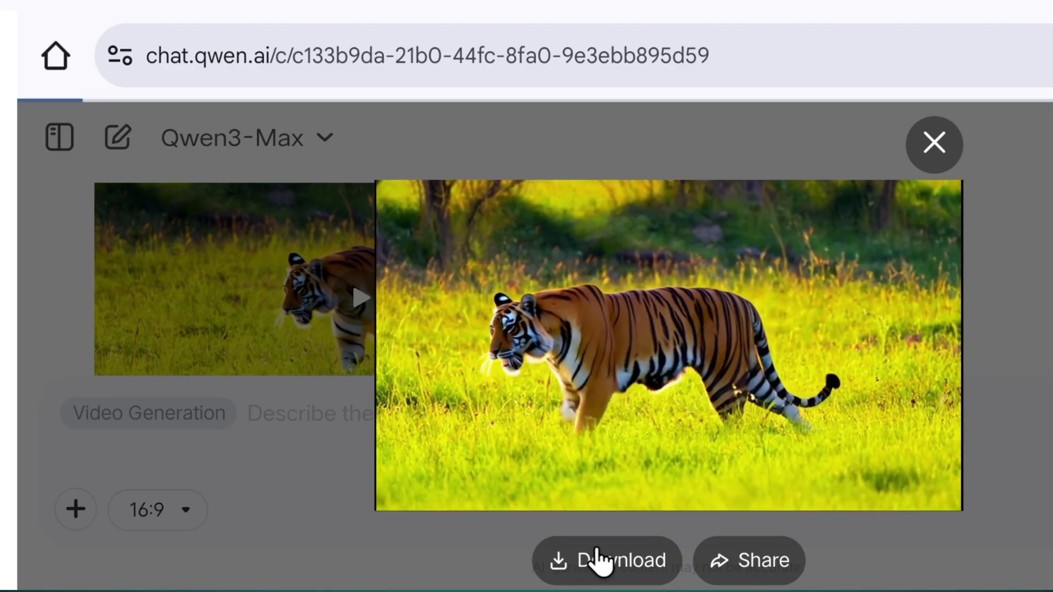
{"action": "mouse_move", "coordinate": [599, 454]}
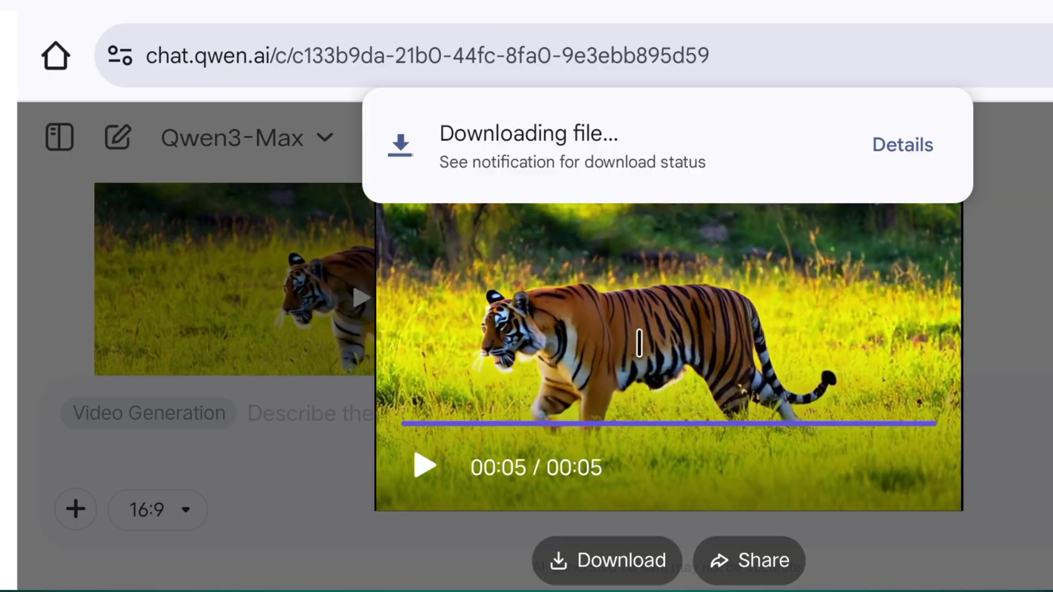
Step: Paste the children's football meadow prompt, keep the 16:9 aspect ratio, and send it
{"action": "key", "text": "Escape"}
{"action": "left_click", "coordinate": [323, 439]}
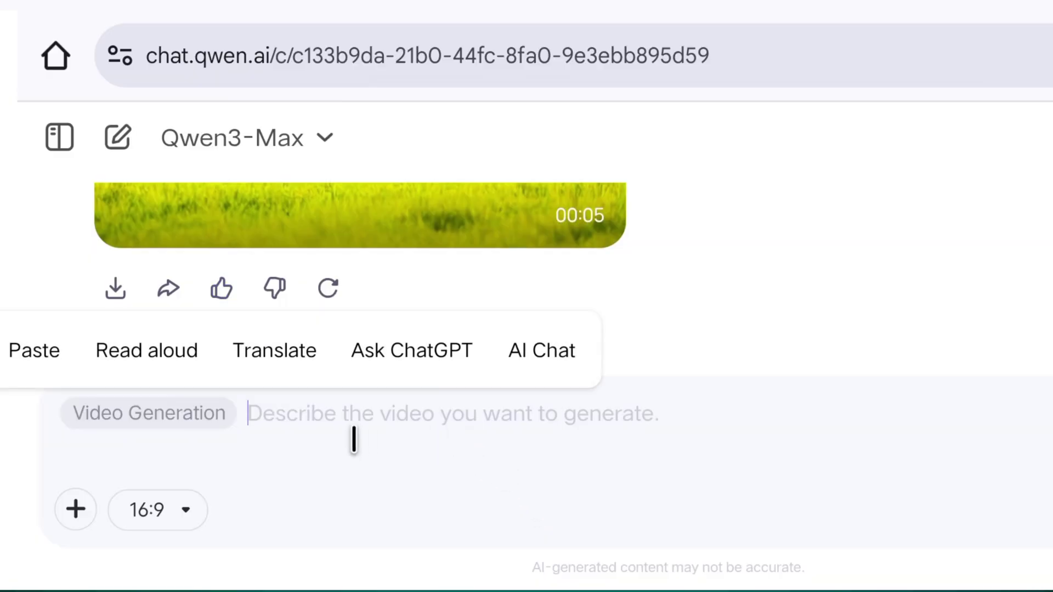
{"action": "left_click", "coordinate": [42, 360]}
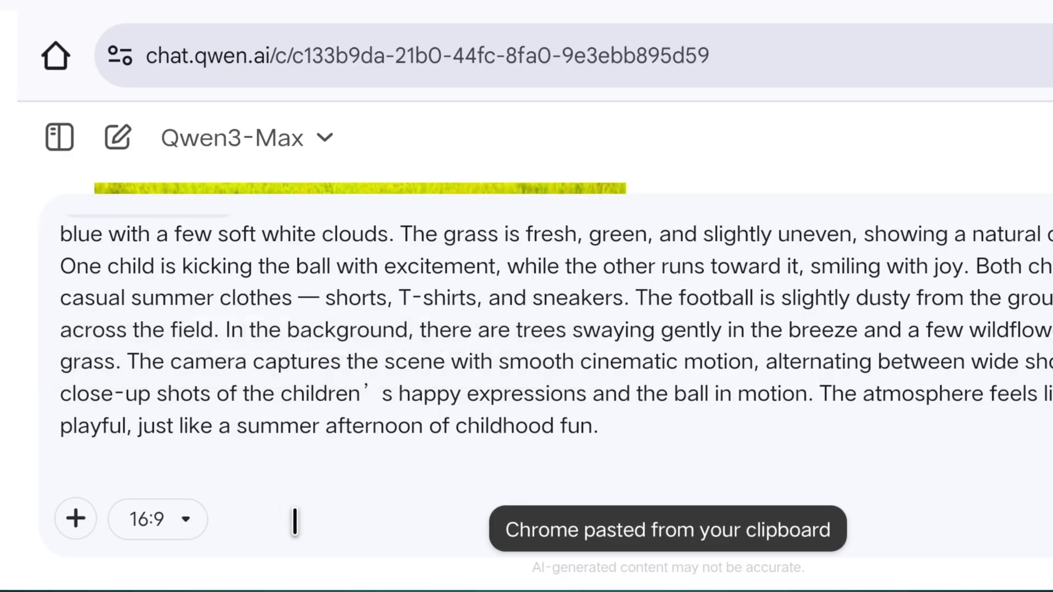
{"action": "left_click", "coordinate": [186, 519]}
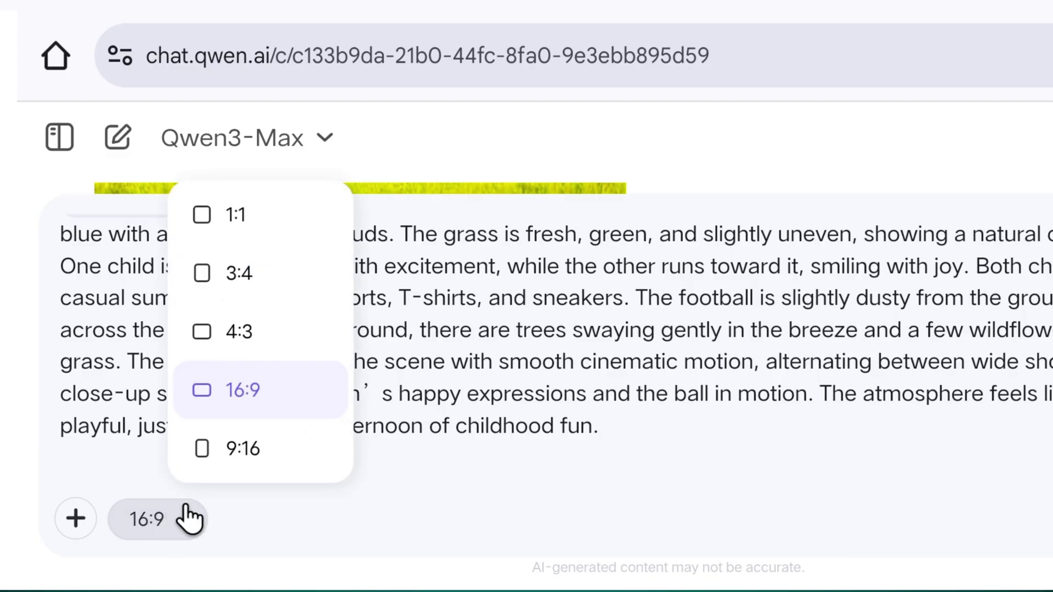
{"action": "left_click", "coordinate": [242, 390]}
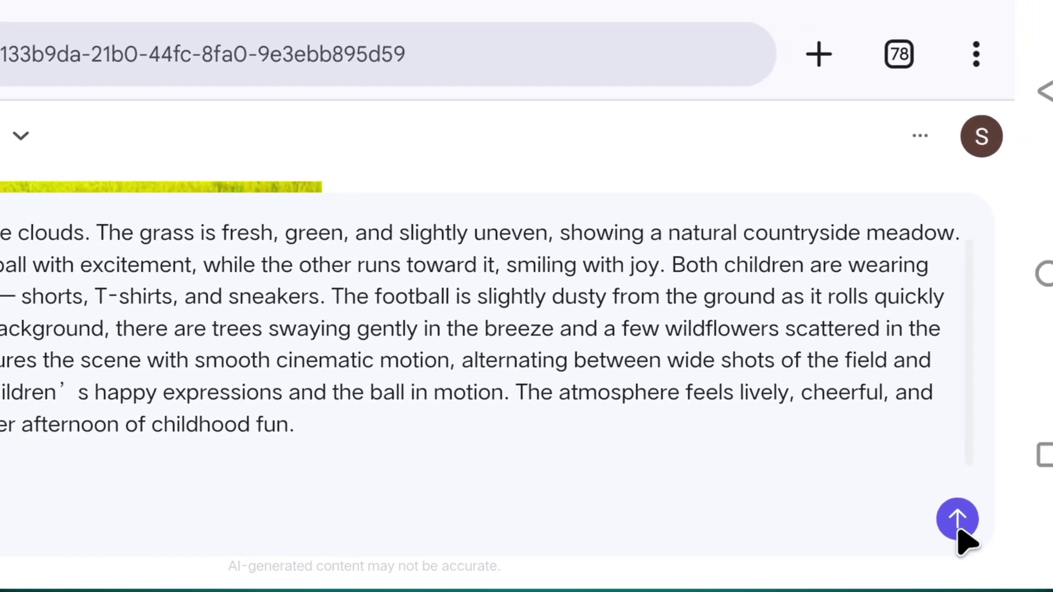
{"action": "left_click", "coordinate": [957, 522]}
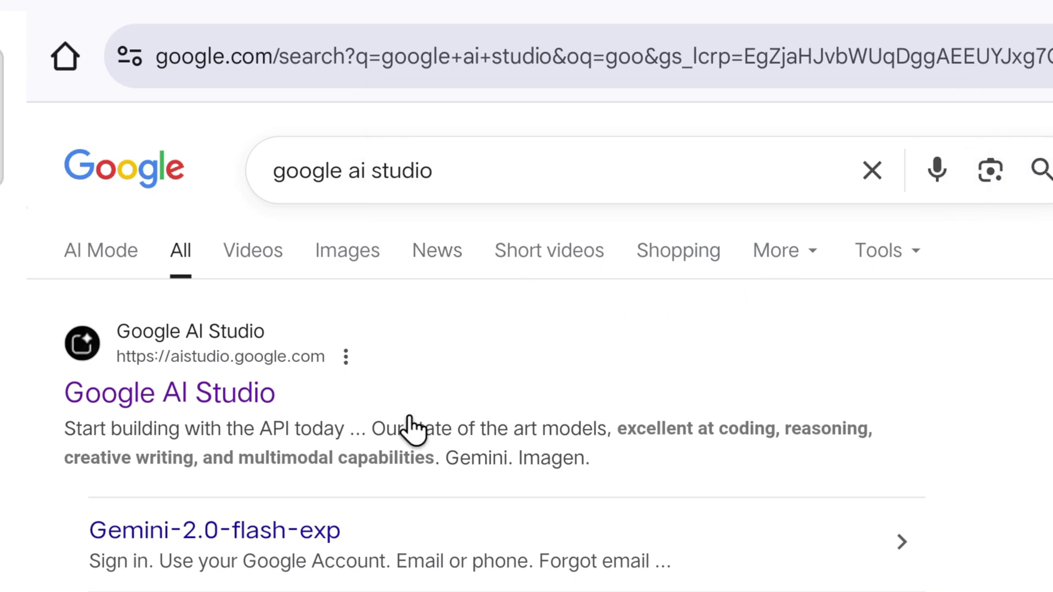
Step: Open aistudio.google.com from the results and go to the Generate media section
{"action": "left_click", "coordinate": [271, 406]}
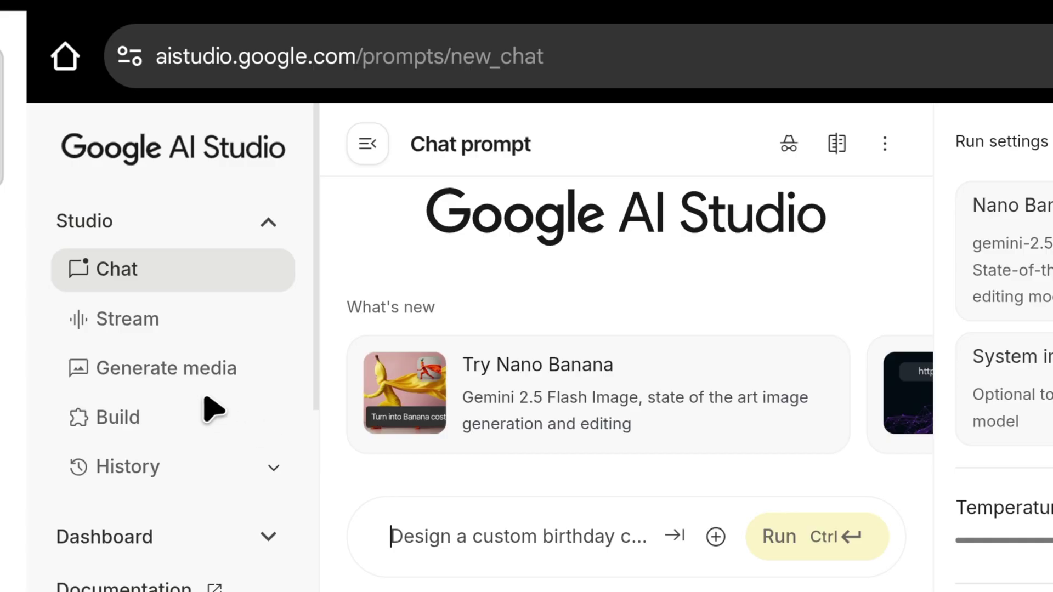
{"action": "left_click", "coordinate": [200, 384]}
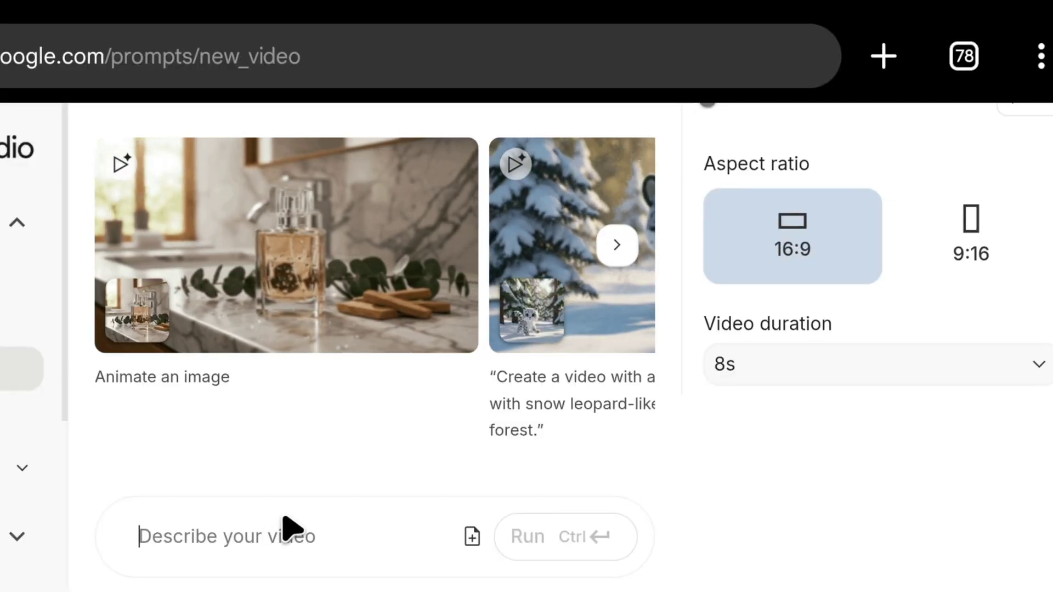
Step: Paste the tiger prompt into the Veo description box, confirm 8s duration, and run it
{"action": "left_click", "coordinate": [175, 535]}
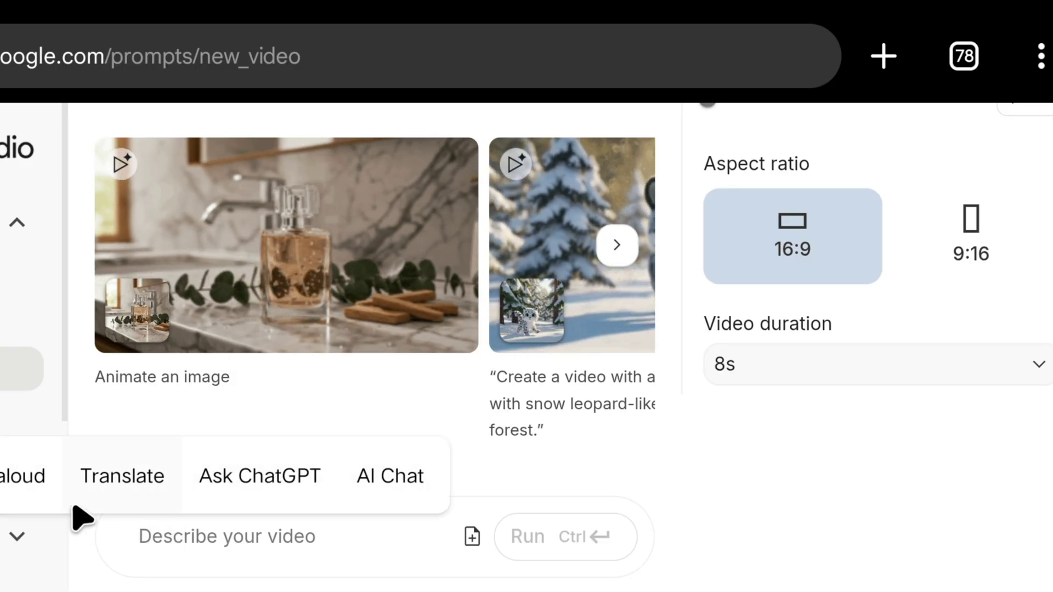
{"action": "key", "text": "ctrl+v"}
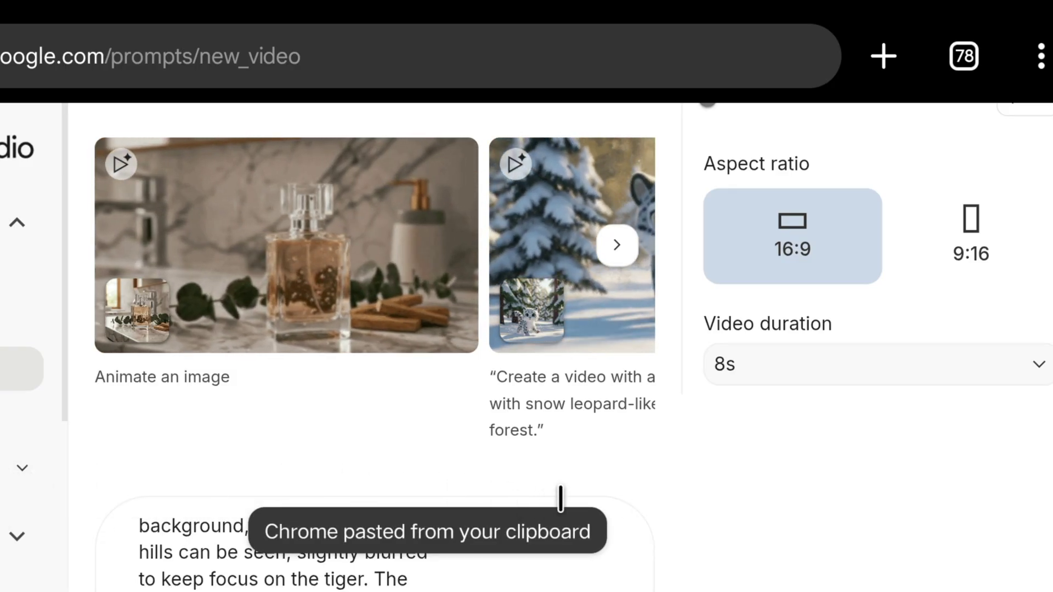
{"action": "scroll", "coordinate": [797, 536], "scroll_direction": "up", "scroll_amount": 4}
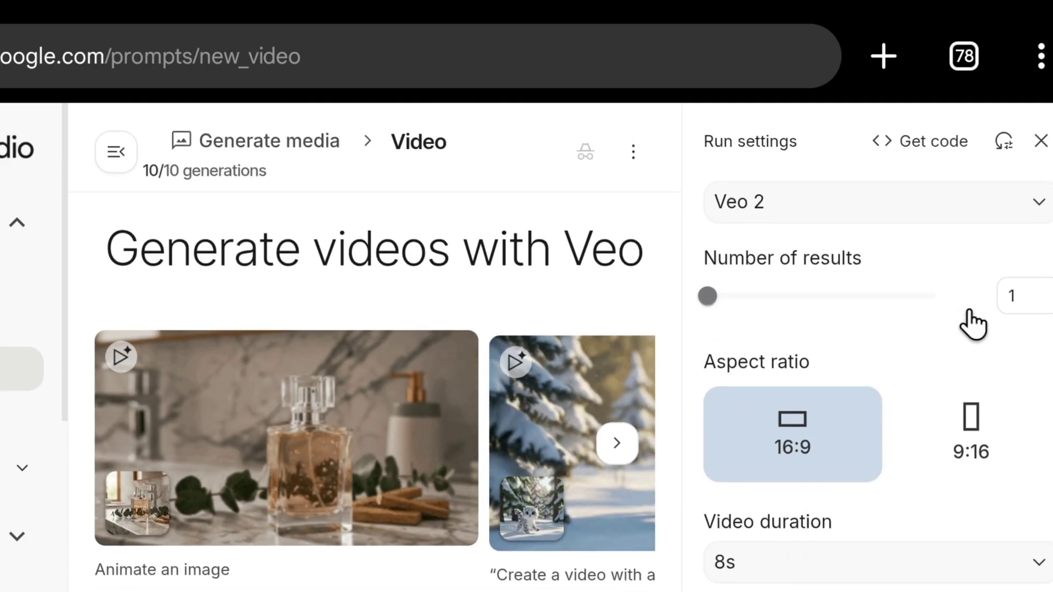
{"action": "scroll", "coordinate": [1019, 329], "scroll_direction": "down", "scroll_amount": 4}
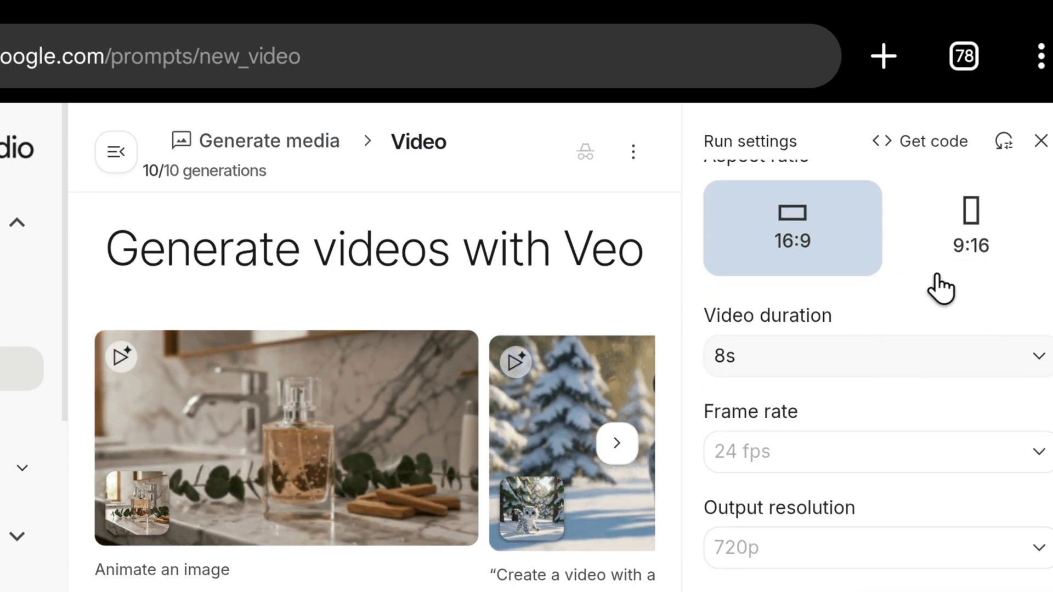
{"action": "left_click", "coordinate": [990, 378]}
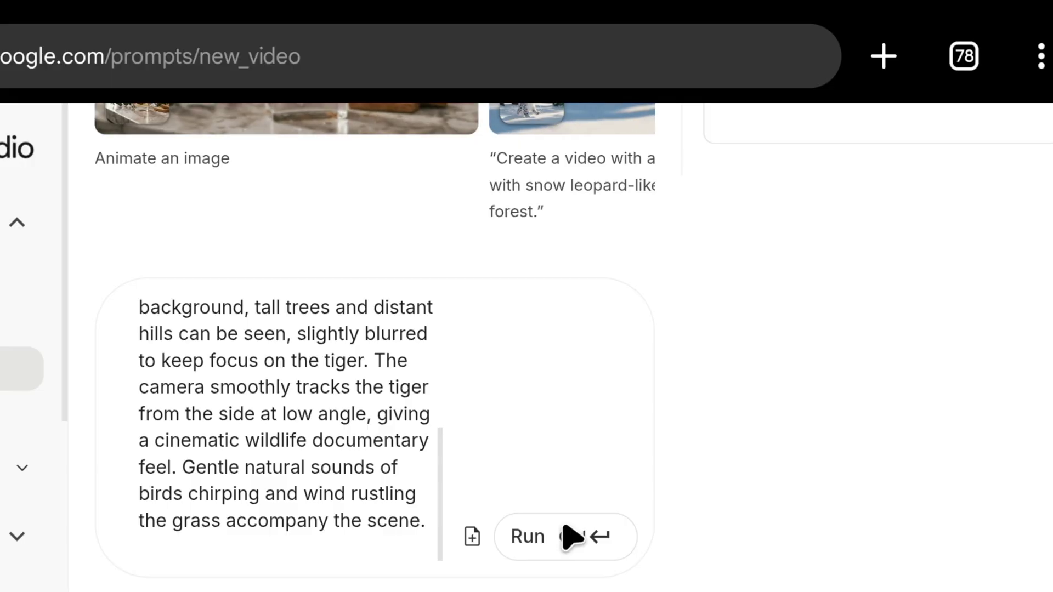
{"action": "left_click", "coordinate": [576, 540]}
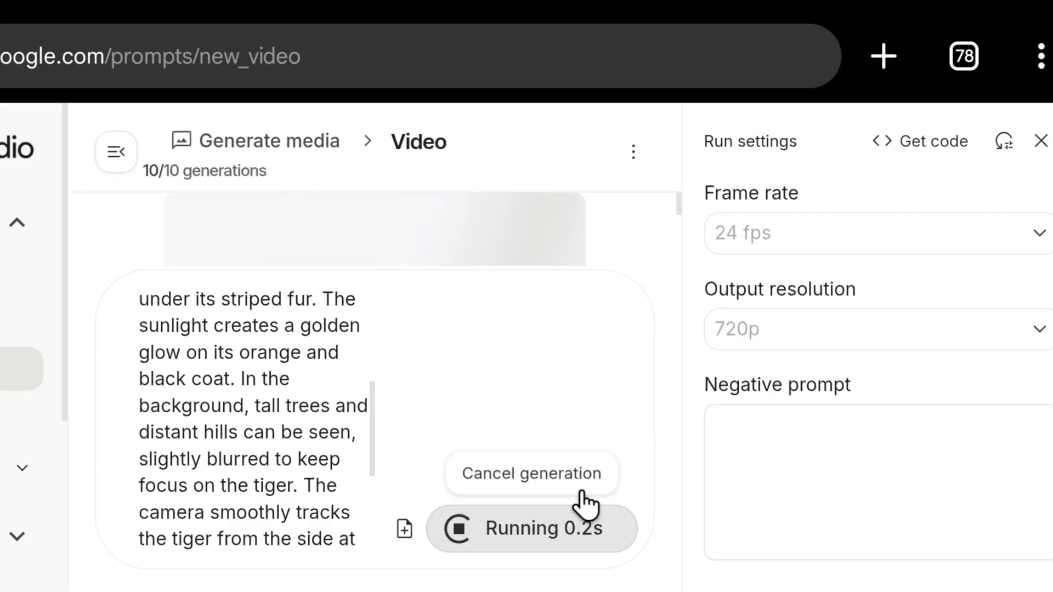